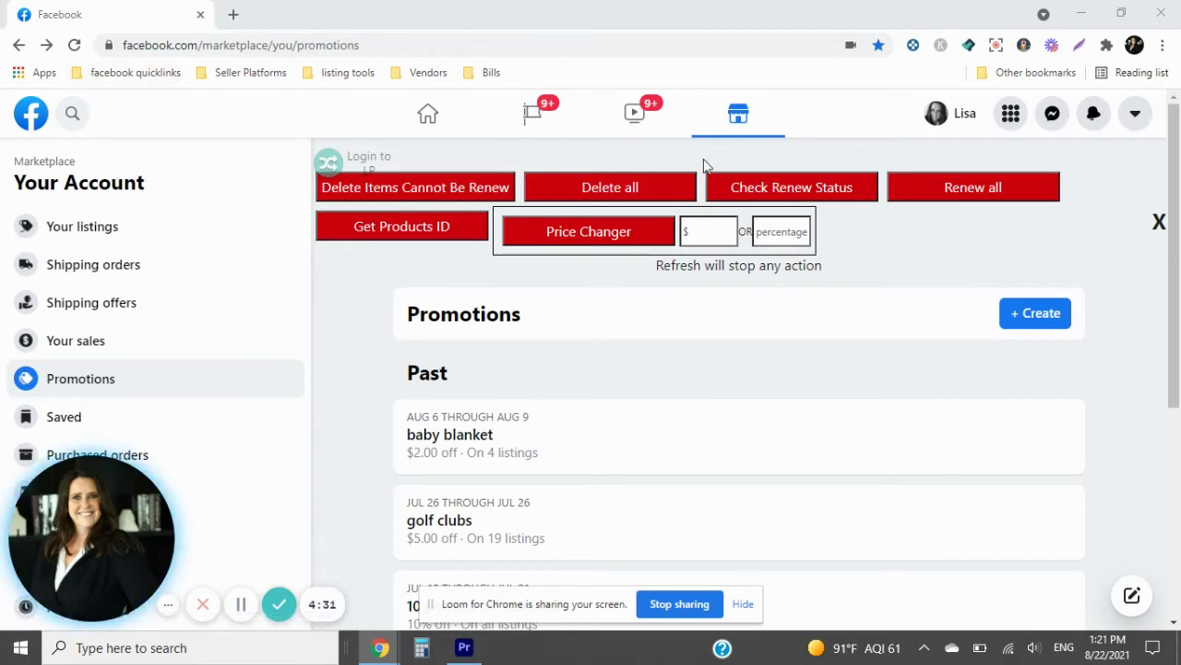
Go from the Marketplace home through the selling overview to the Promotions page.
left_click(744, 115)
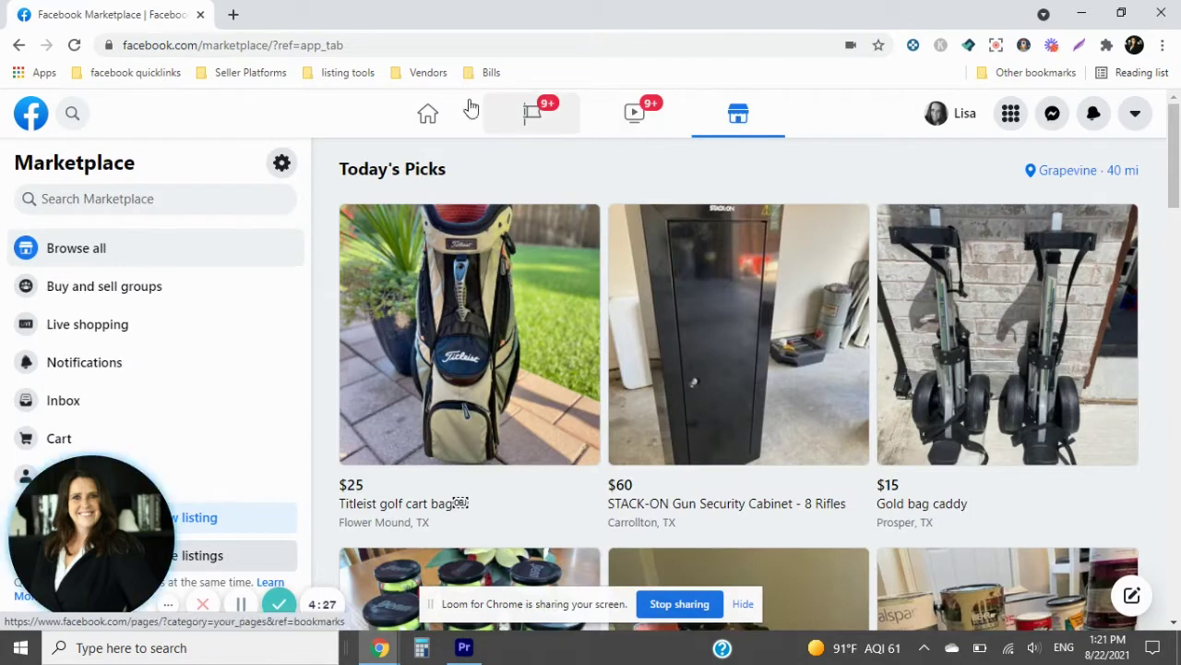
scroll(229, 346, "down", 2)
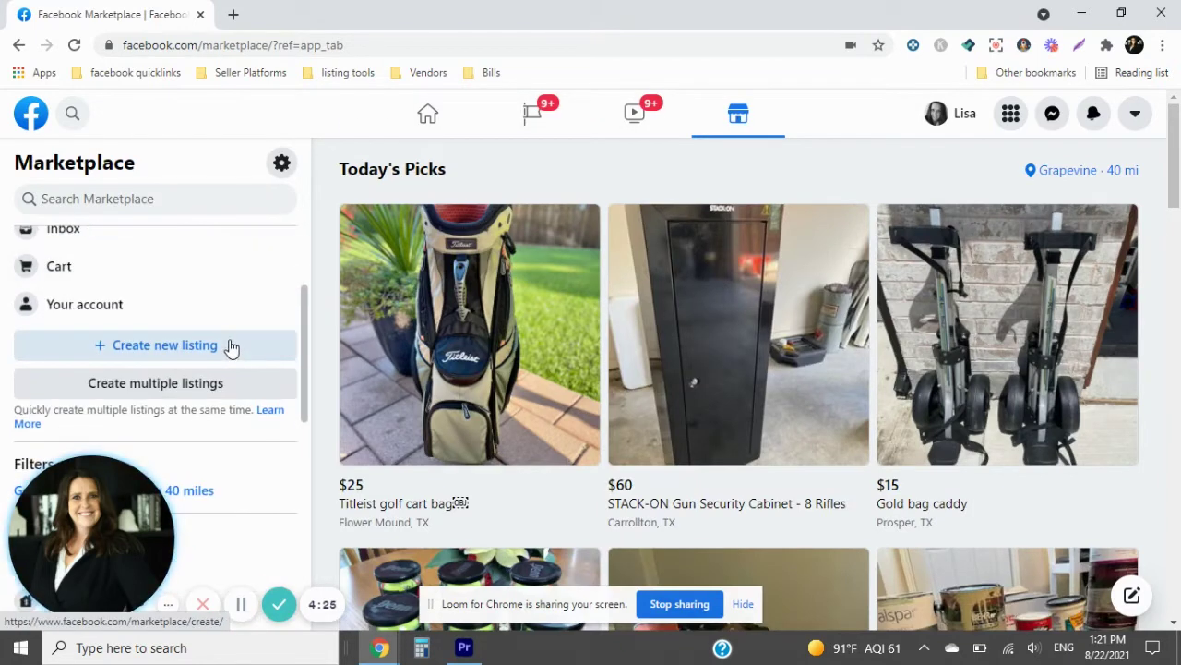
left_click(100, 312)
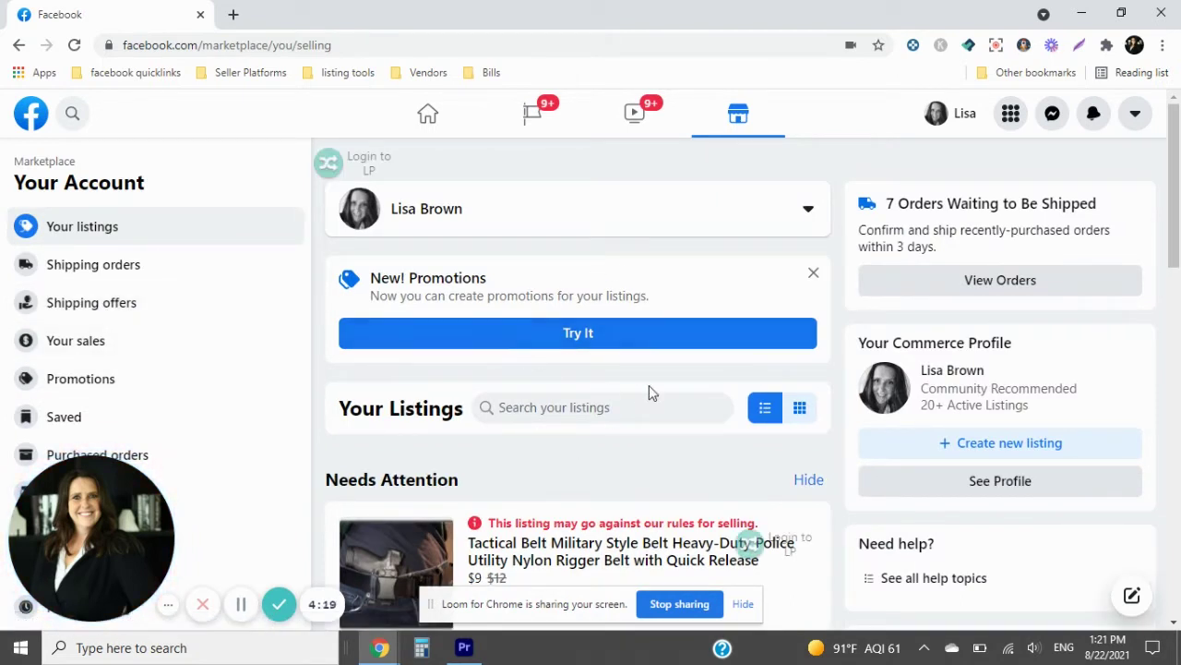
left_click(529, 342)
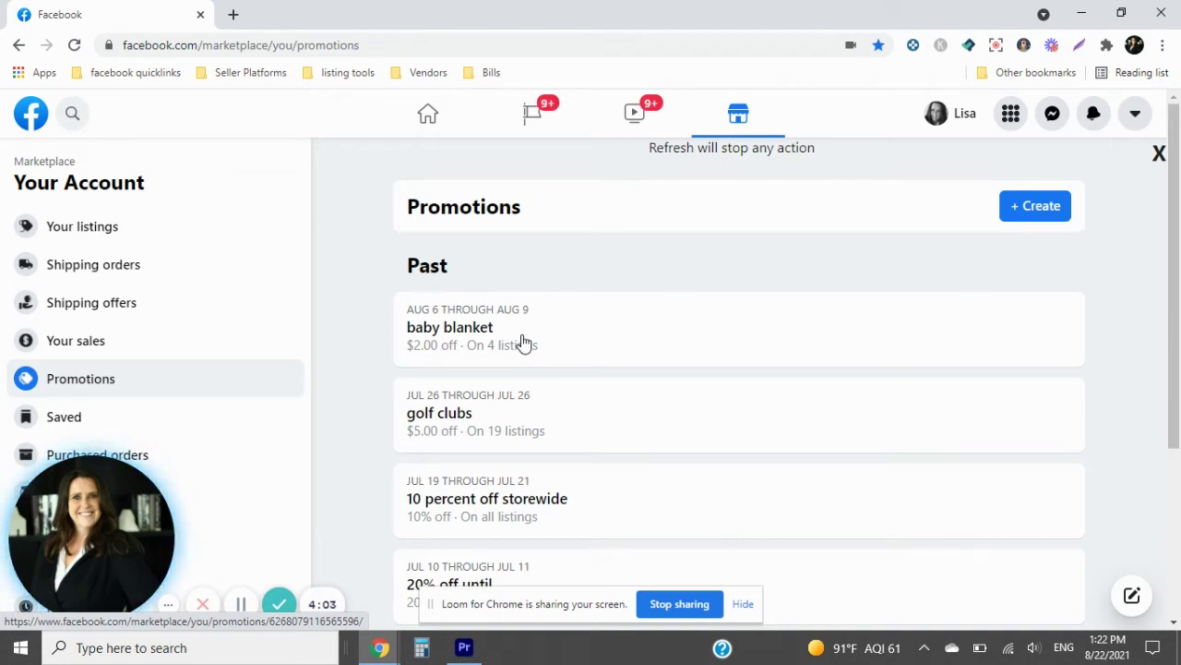
left_click(118, 78)
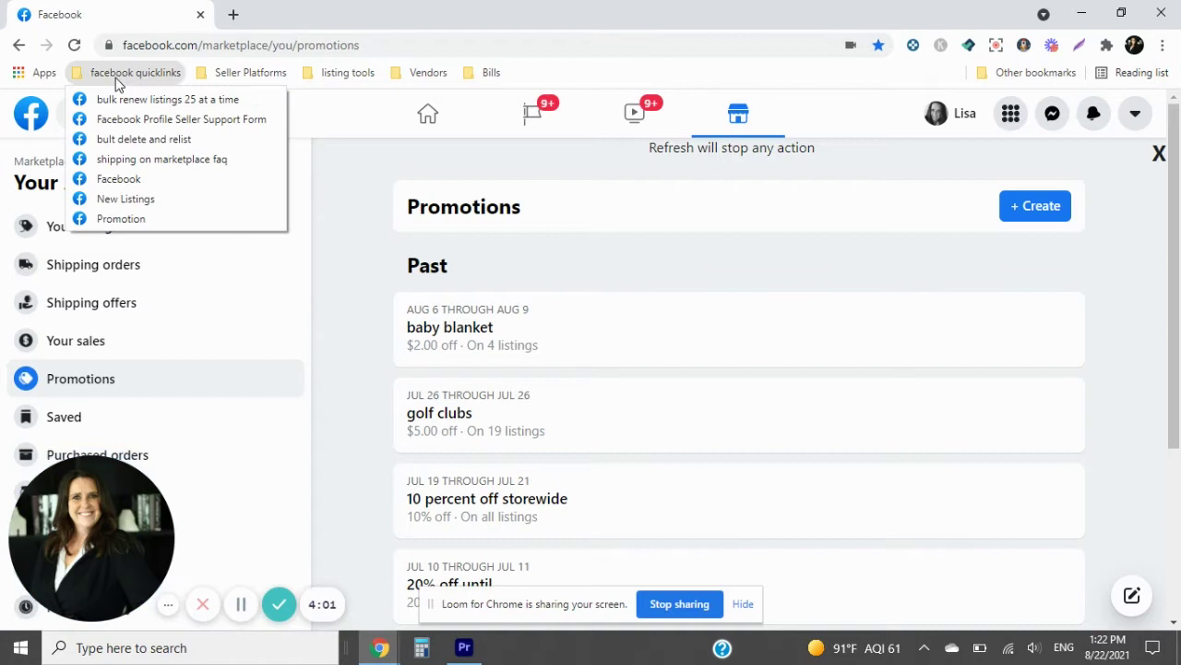
left_click(129, 218)
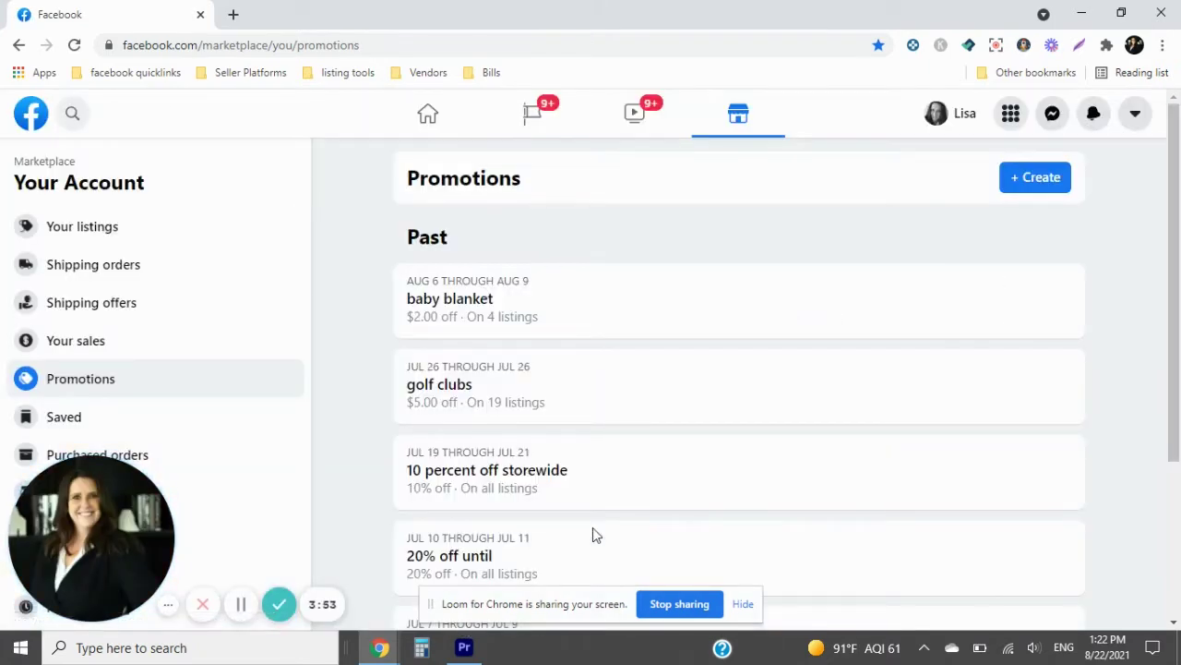
Start a new promotion named 'Dallas Cowboys Clearance Sale'.
left_click(1032, 178)
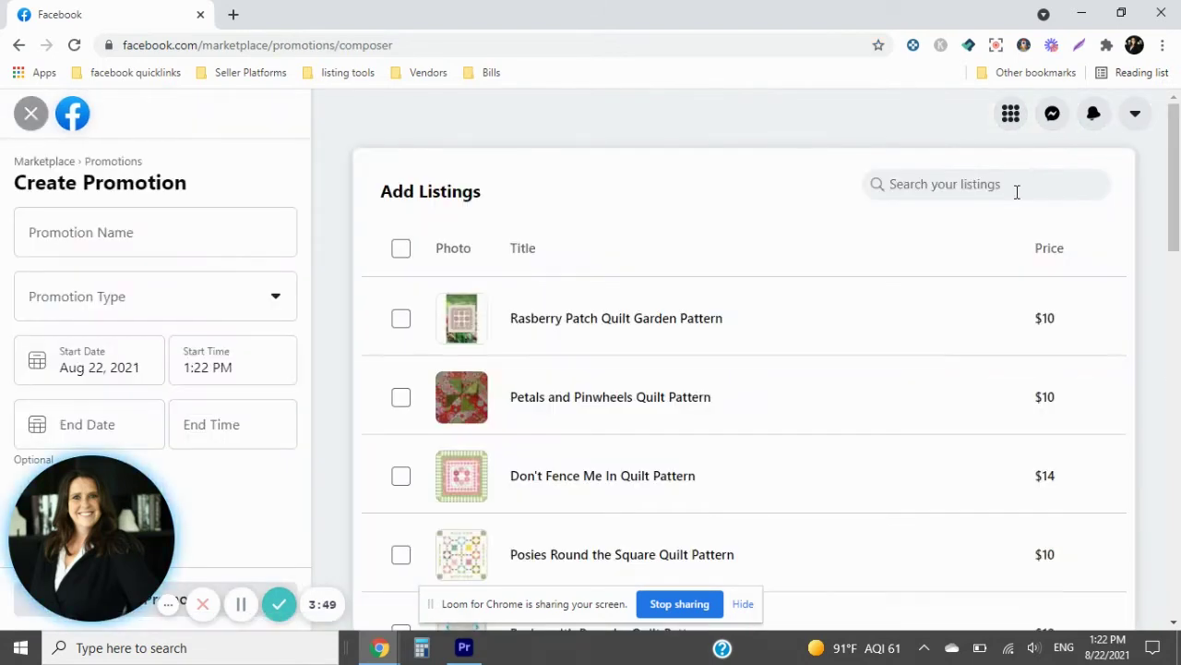
left_click(102, 237)
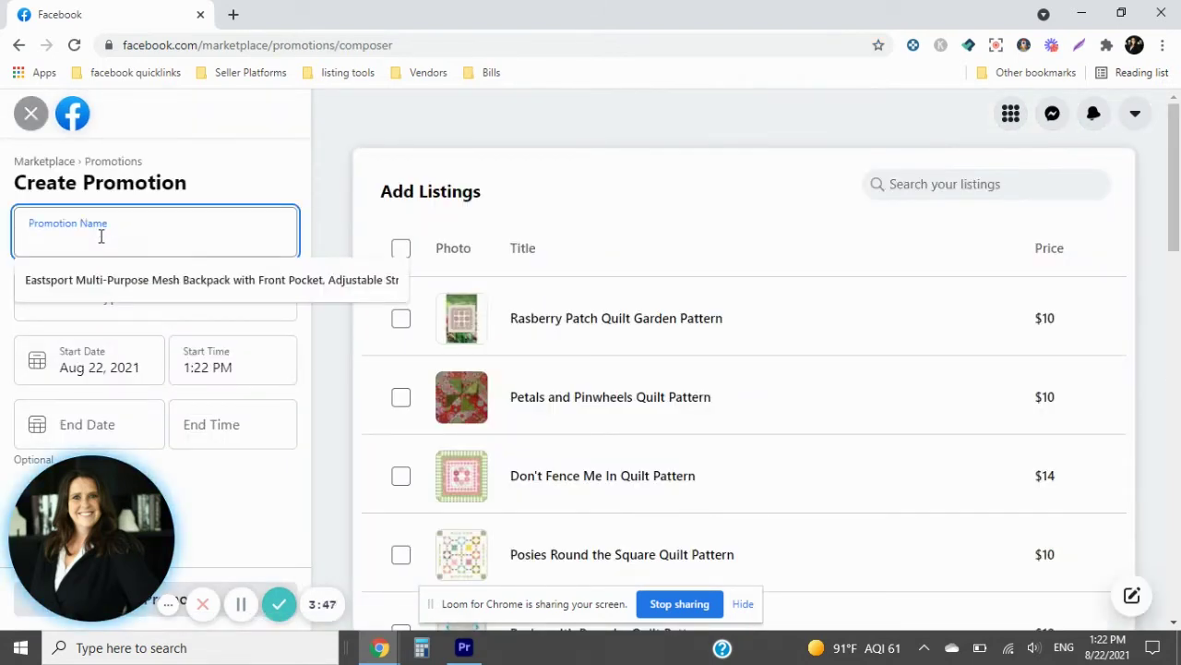
type("Dallas Cow")
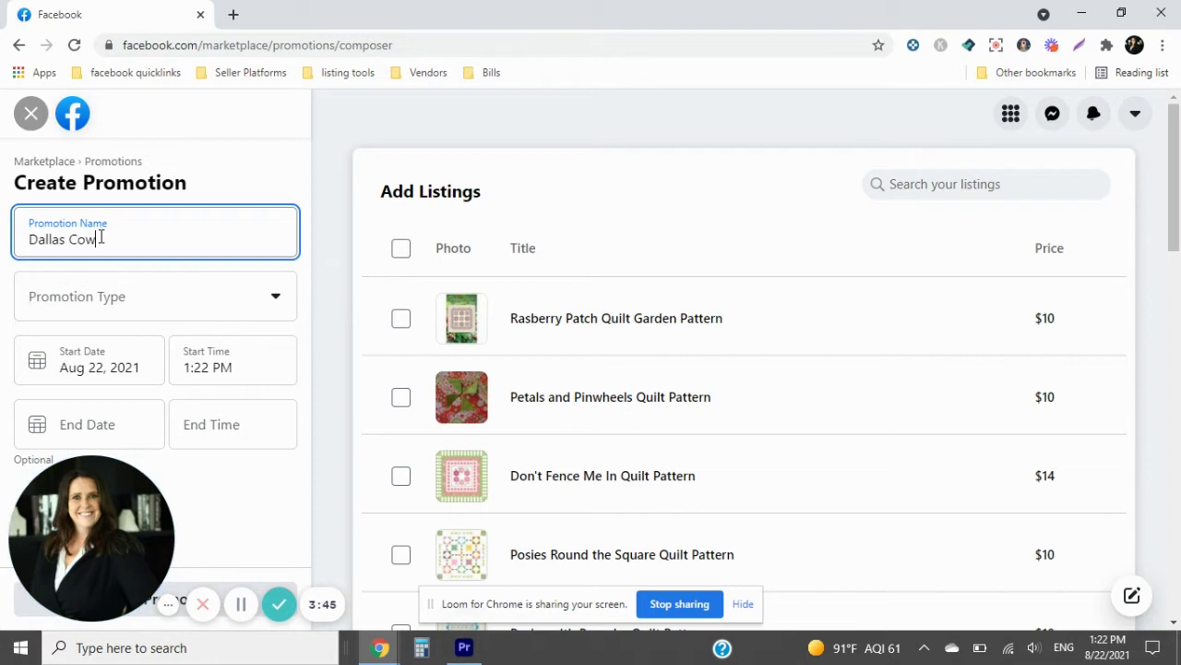
type("boys Clearance Sa")
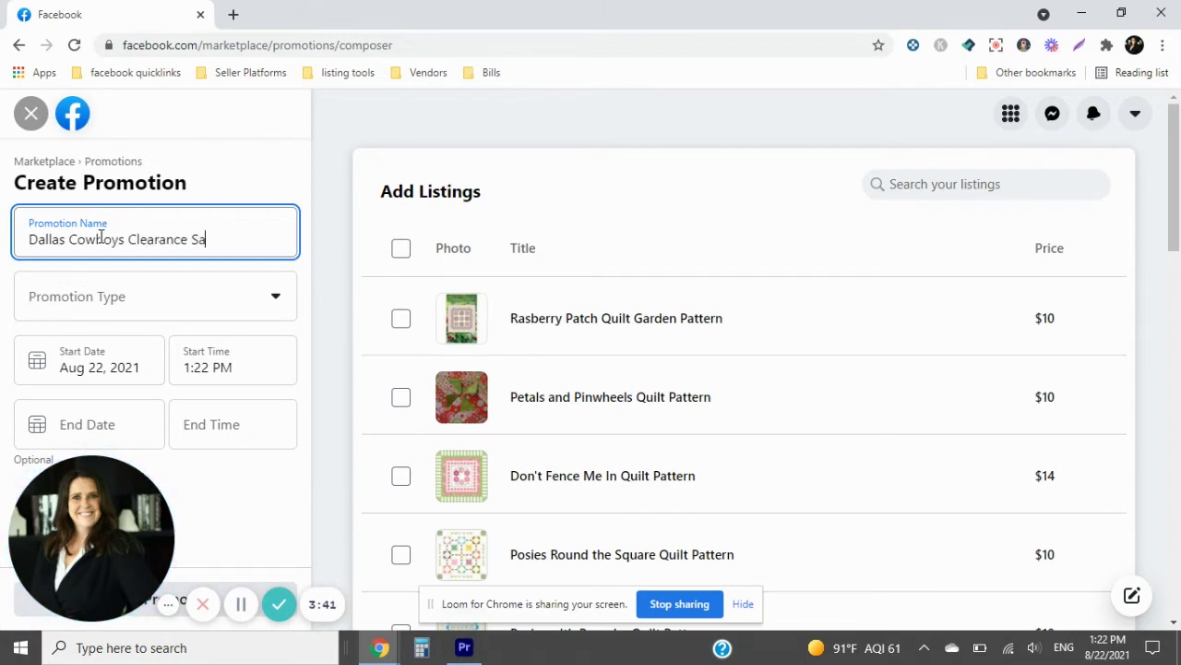
type("le")
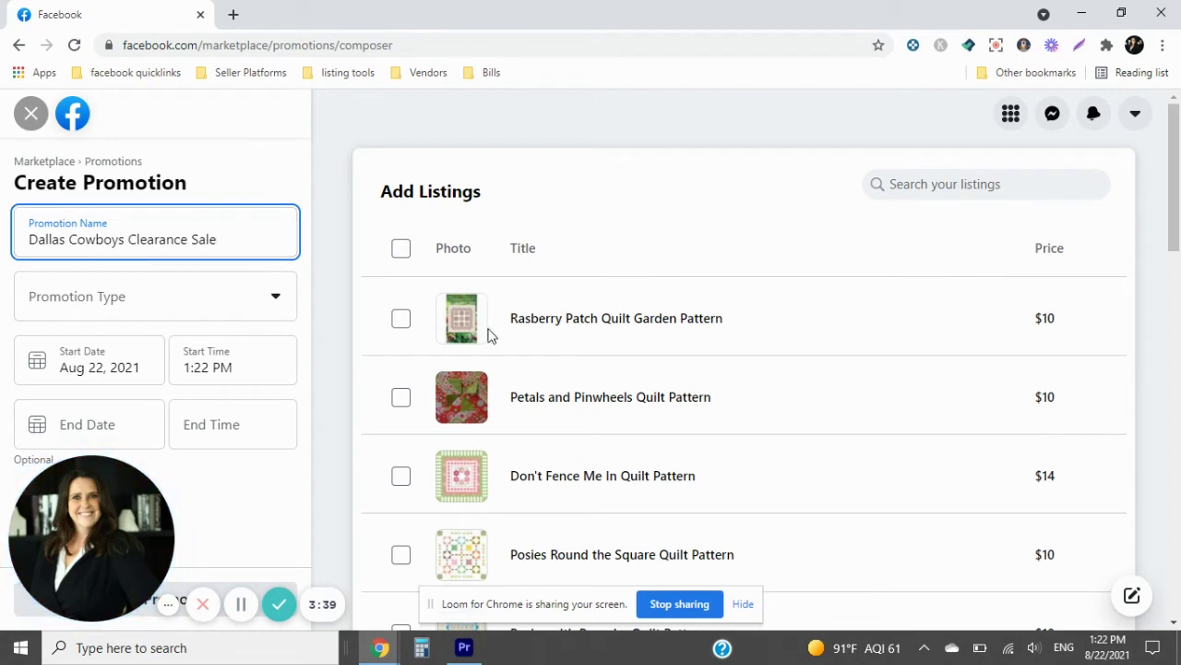
Filter the promotion's listings to those matching cowboys and browse the results.
left_click(1042, 185)
type("m")
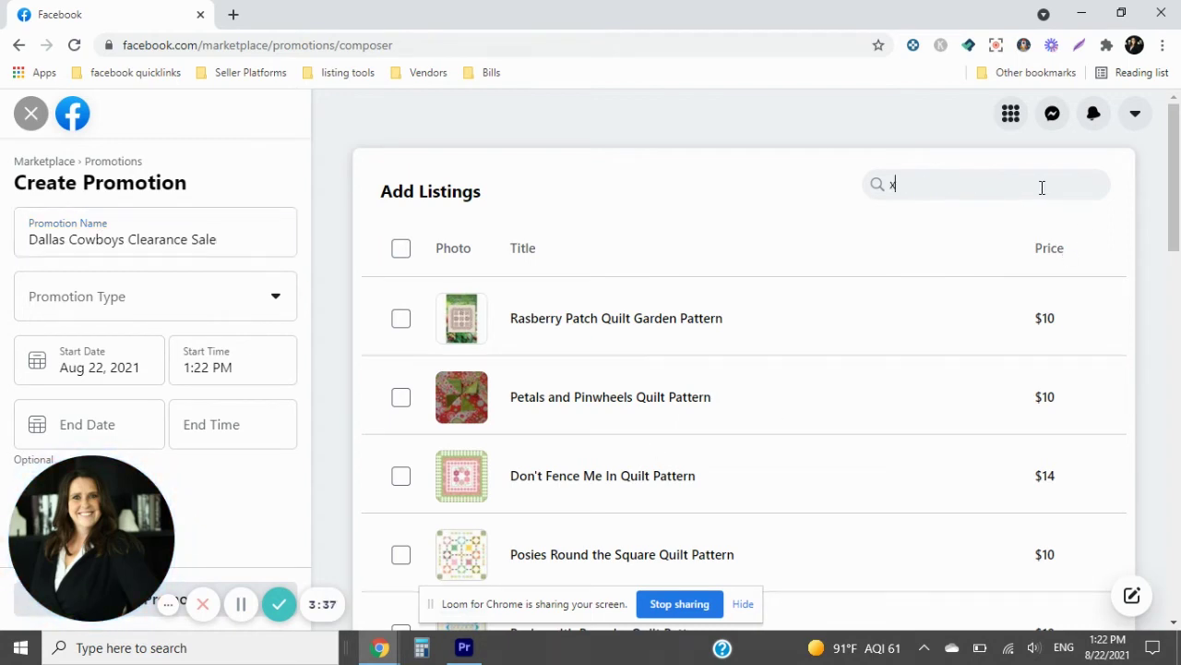
type("cowboys")
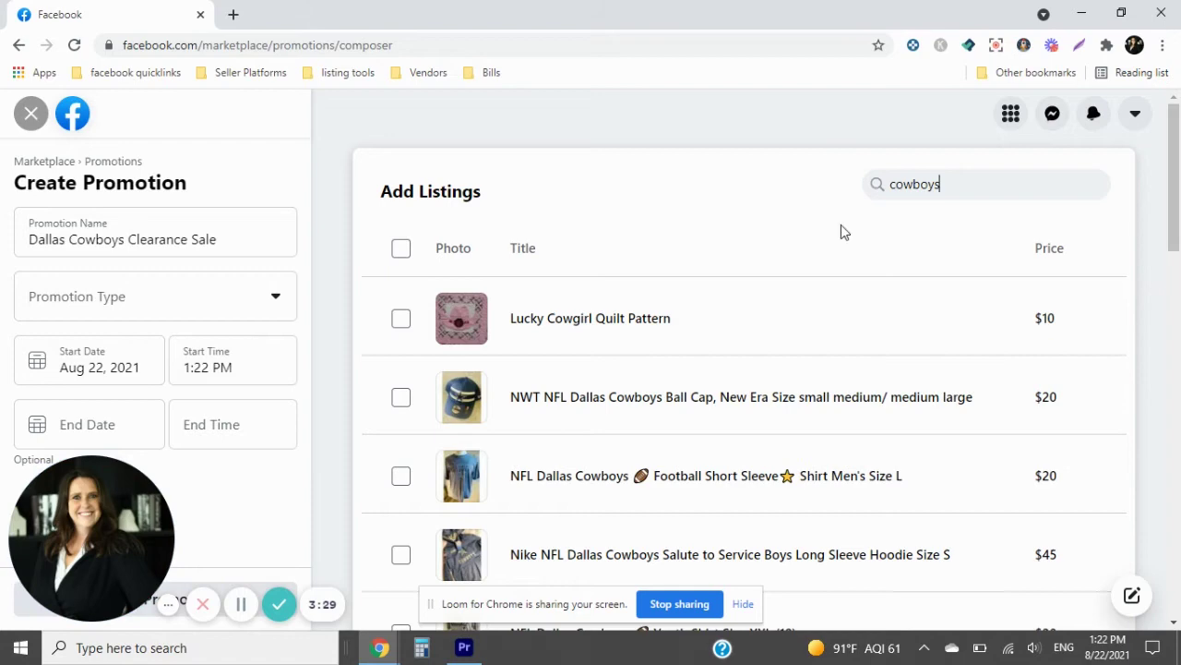
scroll(838, 369, "down", 1)
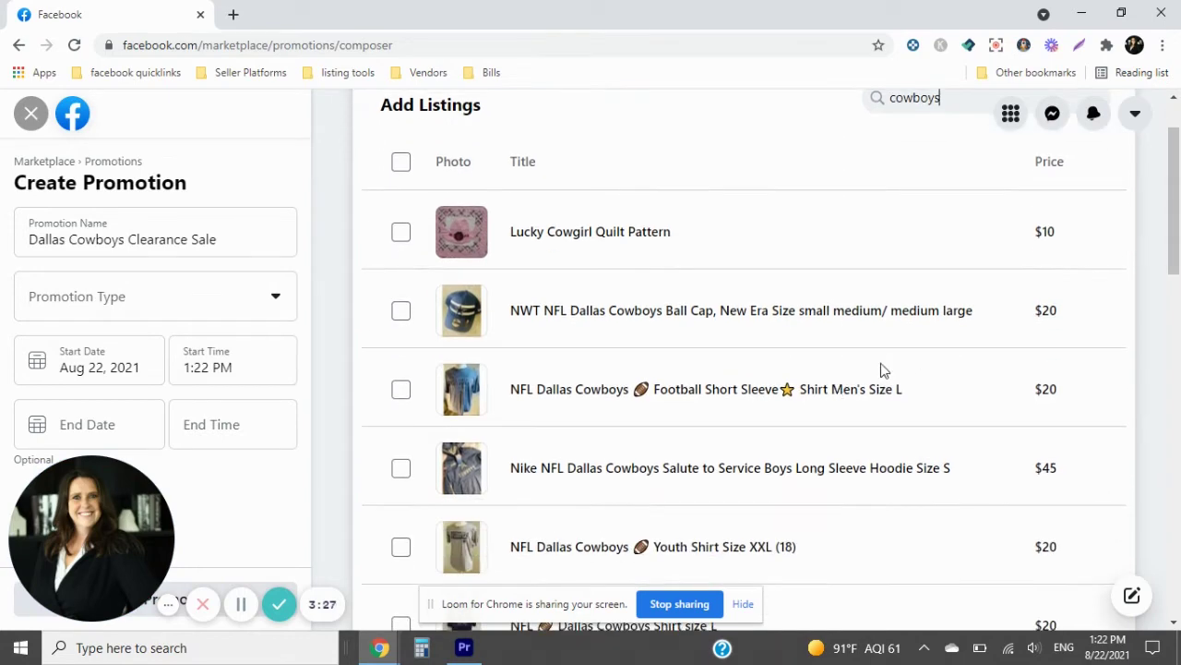
scroll(879, 369, "down", 5)
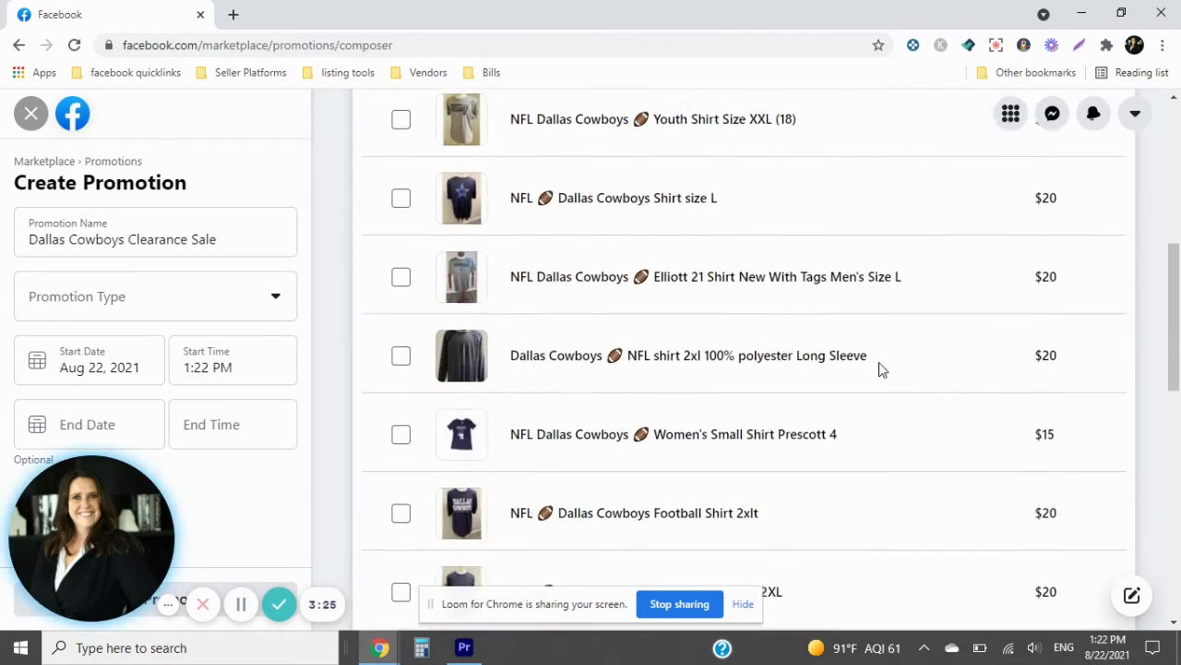
scroll(880, 369, "down", 9)
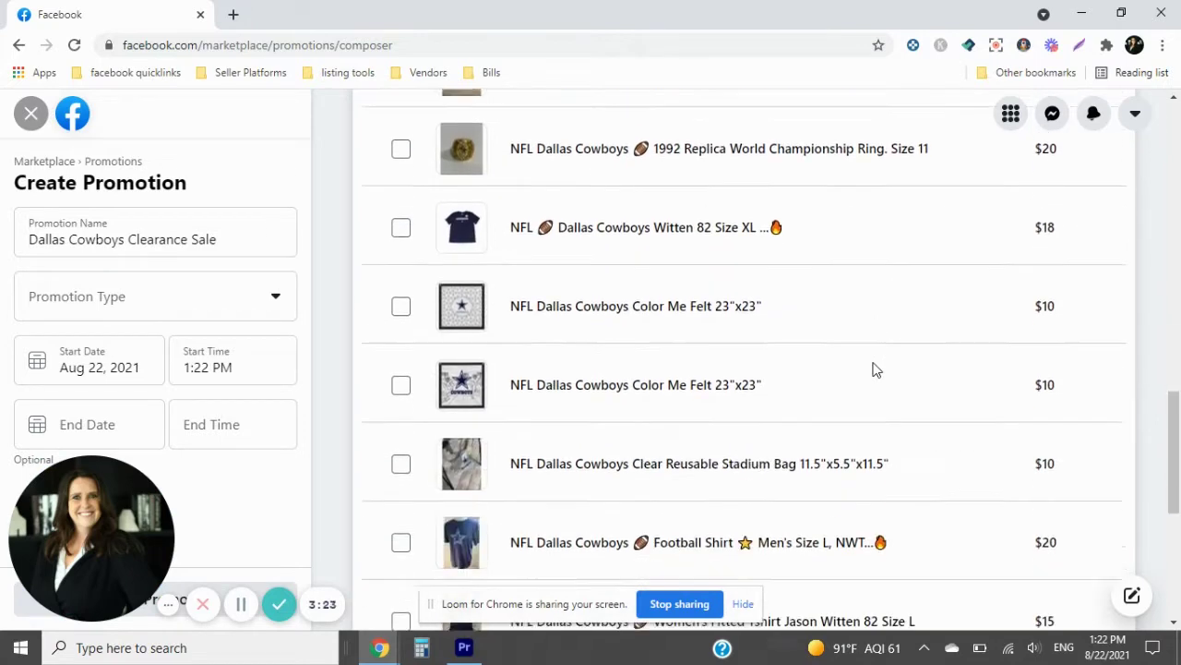
scroll(875, 369, "down", 5)
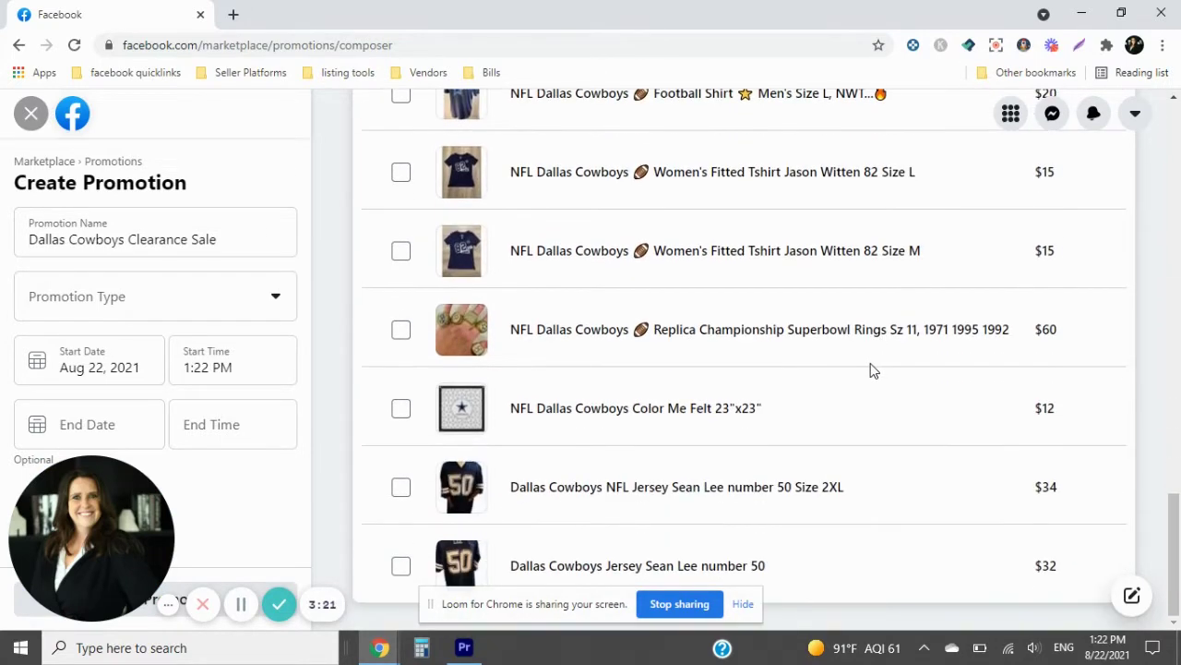
scroll(872, 364, "up", 18)
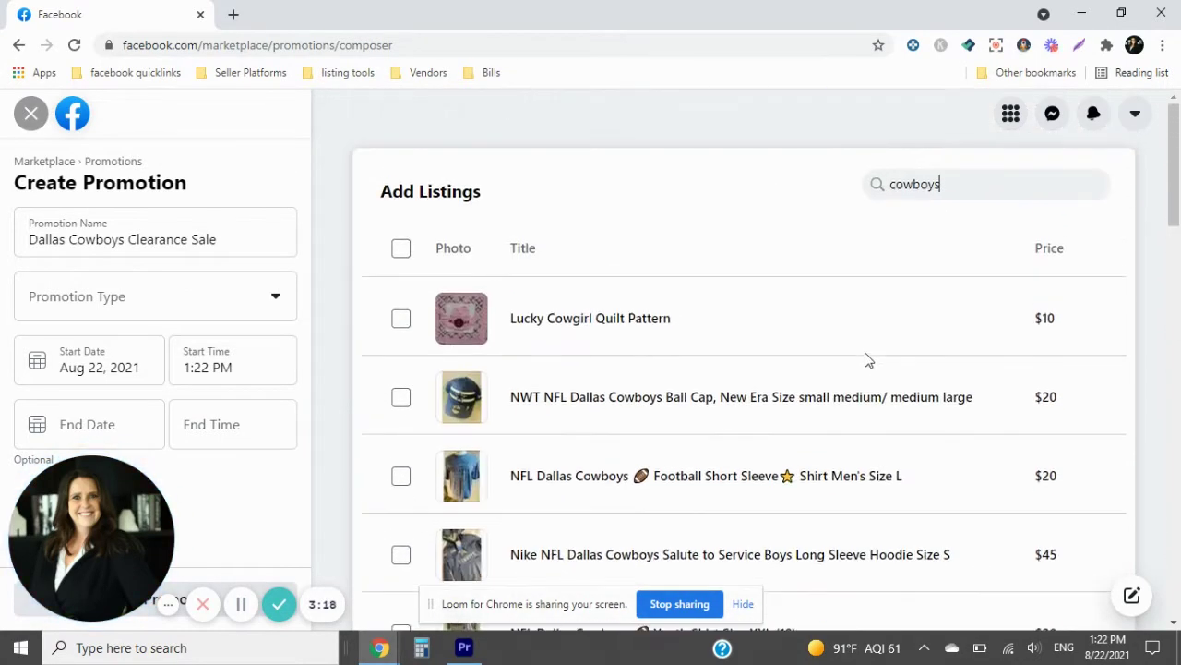
Tick all cowboys listings except the Lucky Cowgirl Quilt Pattern and both Sean Lee jerseys, and hide the Loom bar.
left_click(401, 247)
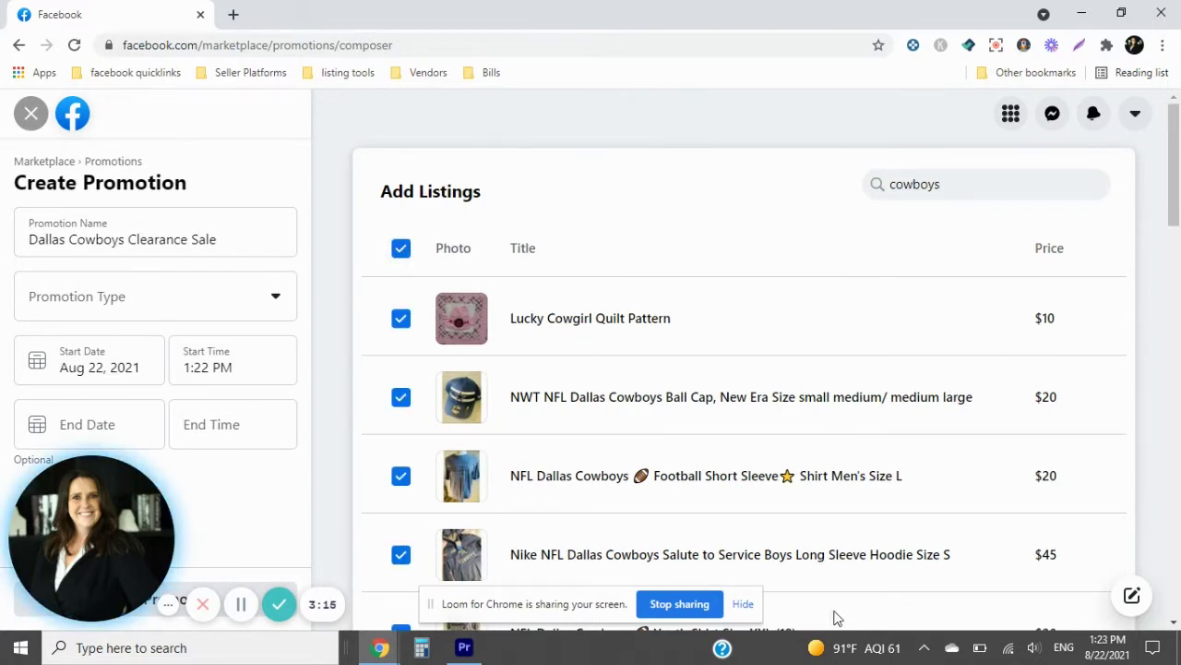
left_click(402, 321)
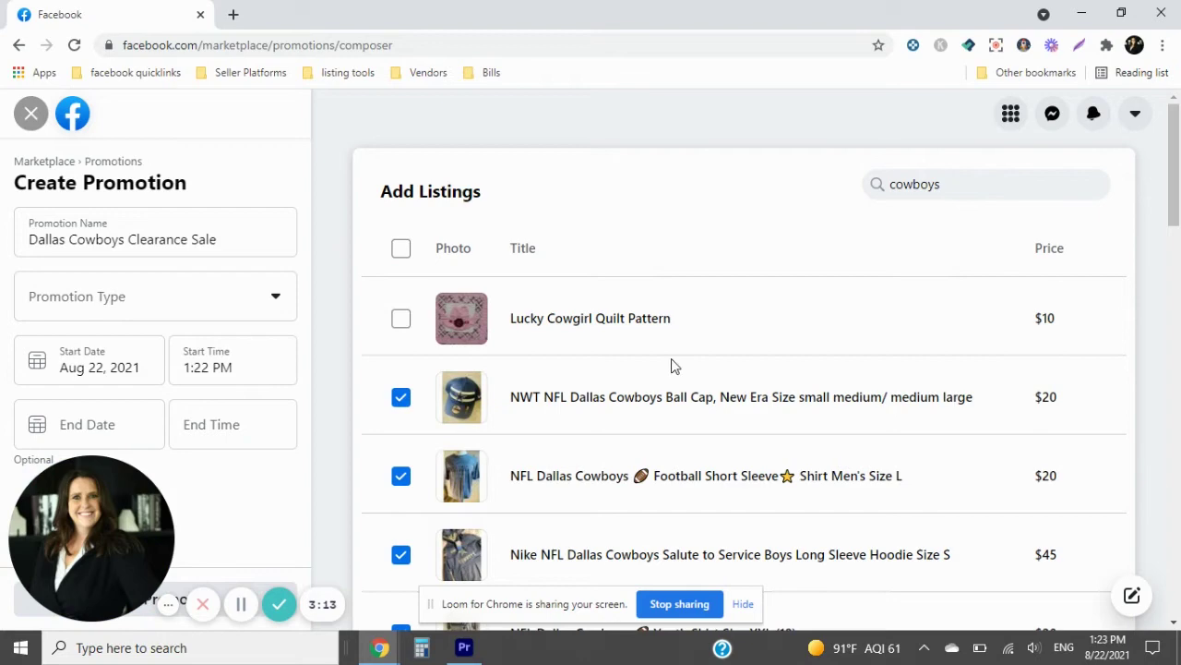
scroll(623, 335, "down", 5)
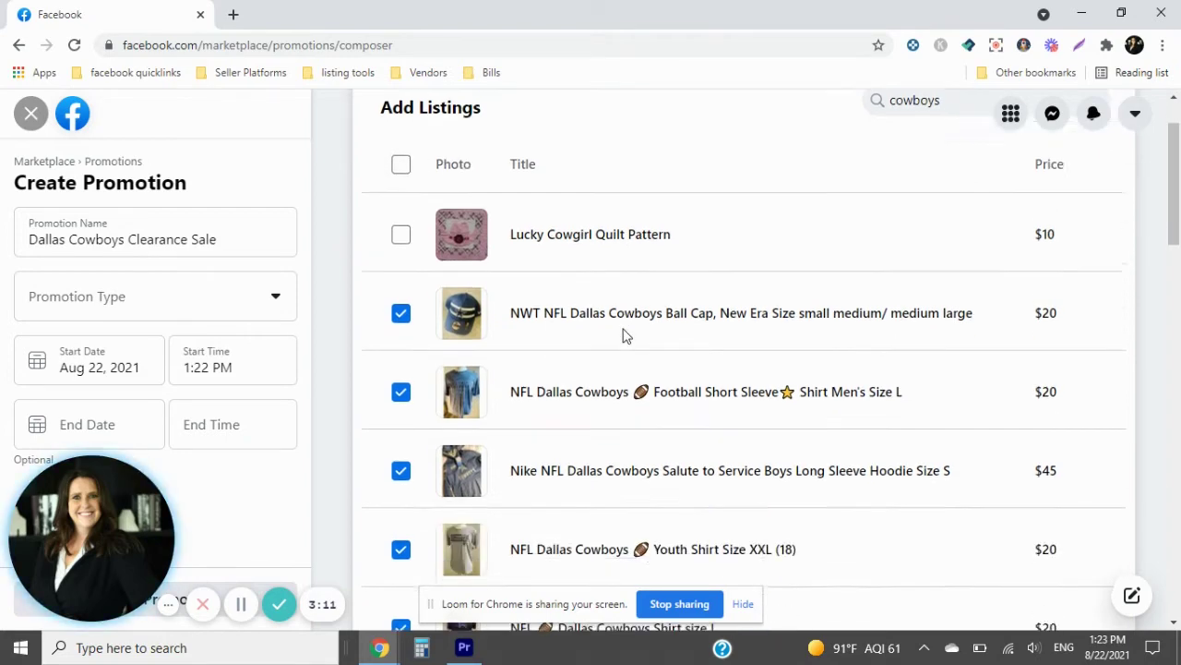
scroll(621, 340, "down", 6)
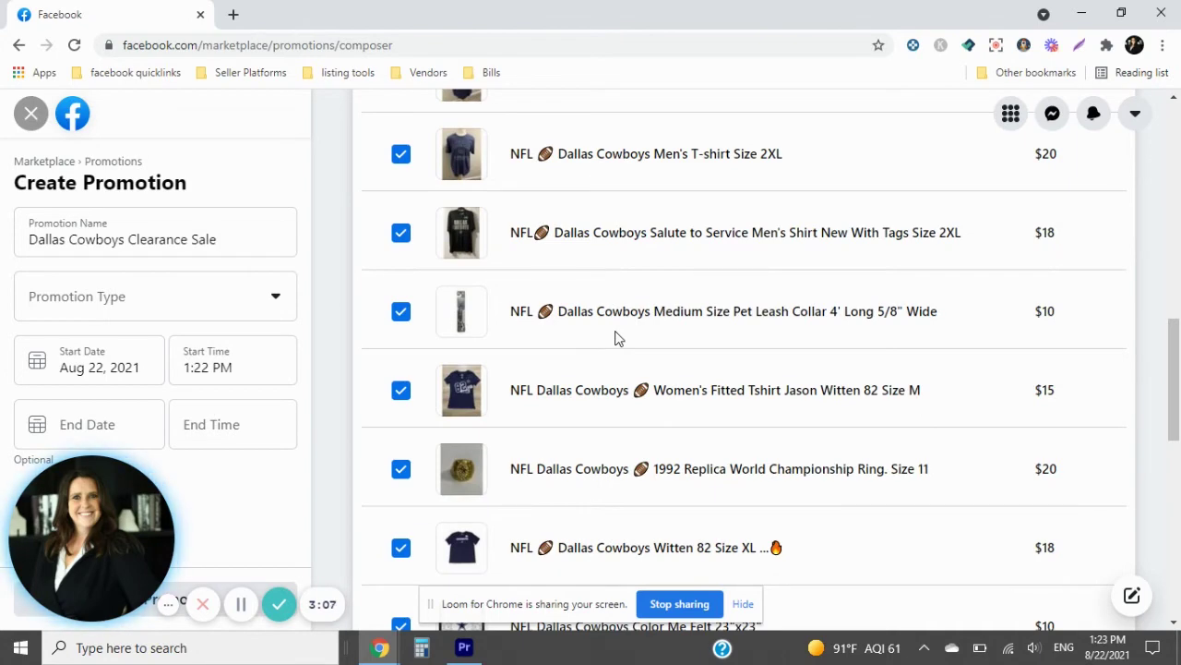
scroll(616, 338, "down", 8)
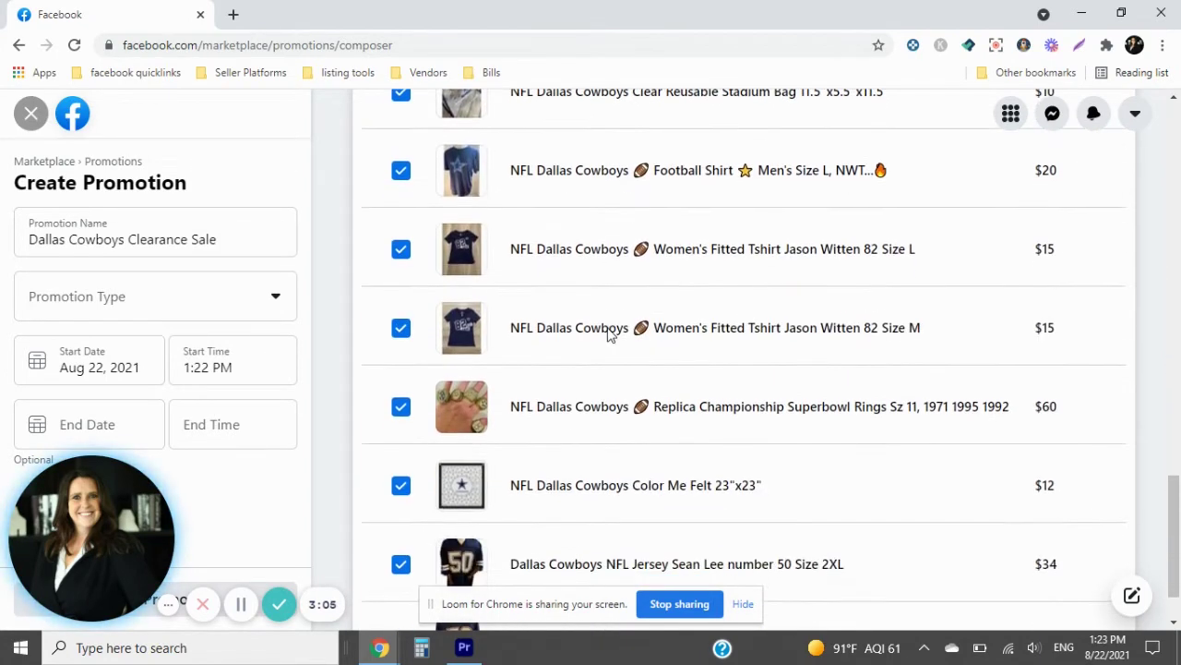
scroll(609, 336, "down", 1)
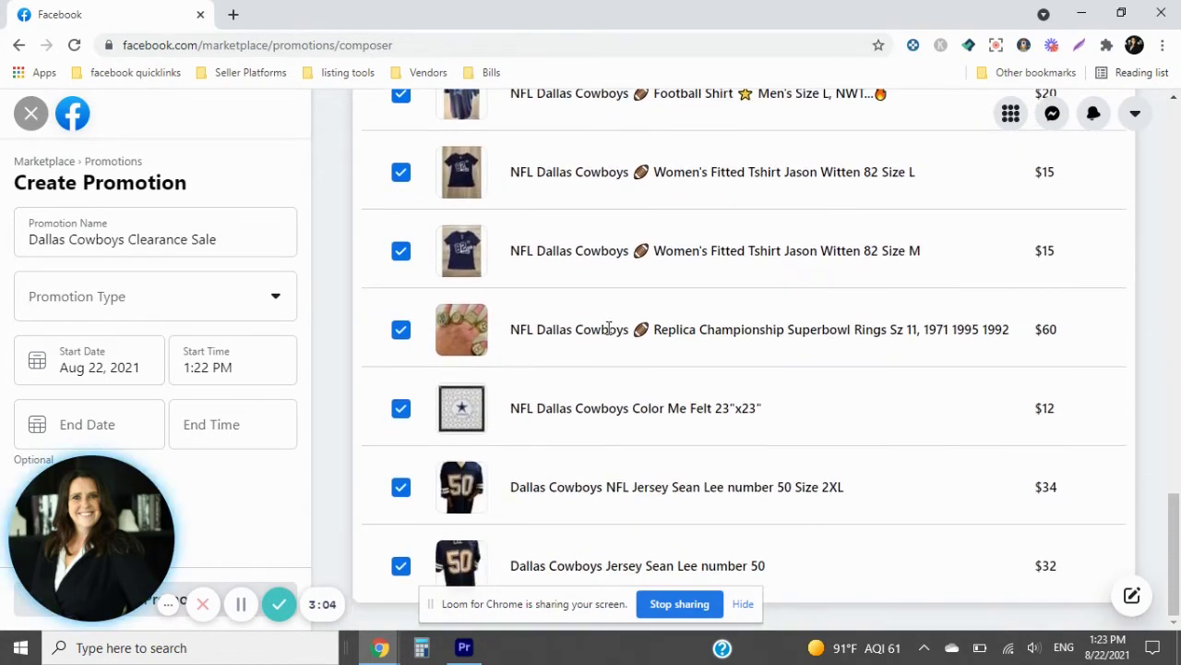
left_click(402, 488)
left_click(399, 564)
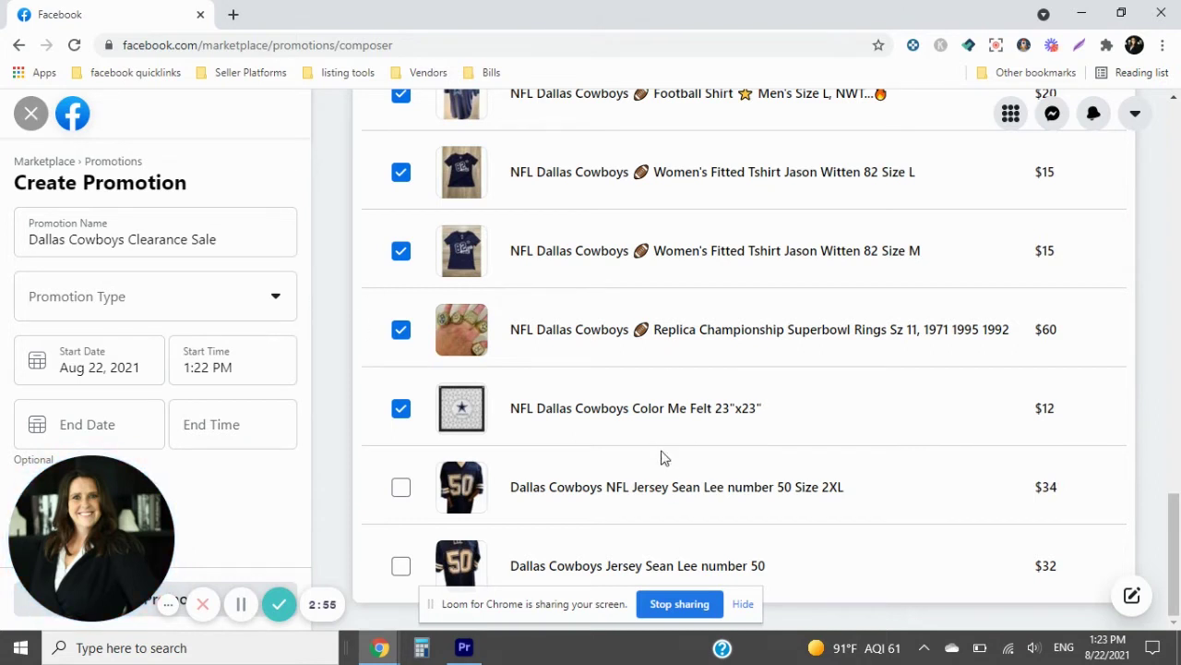
left_click(744, 606)
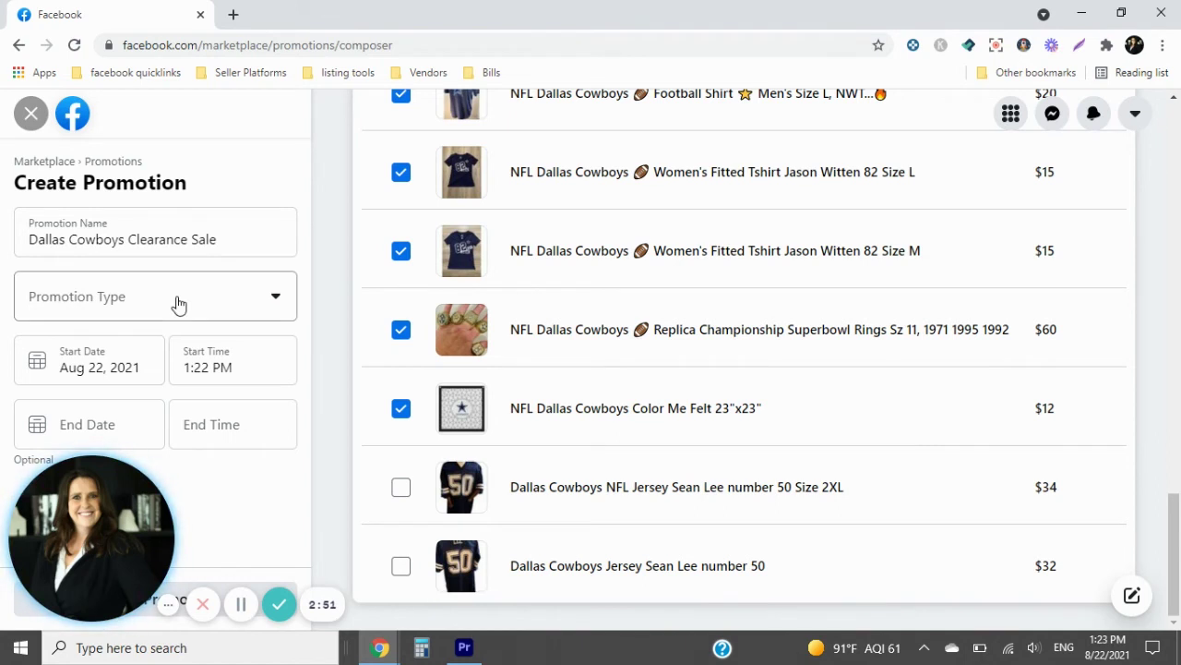
Set the promotion type to Flat Discount – % Off at 20 percent.
left_click(179, 305)
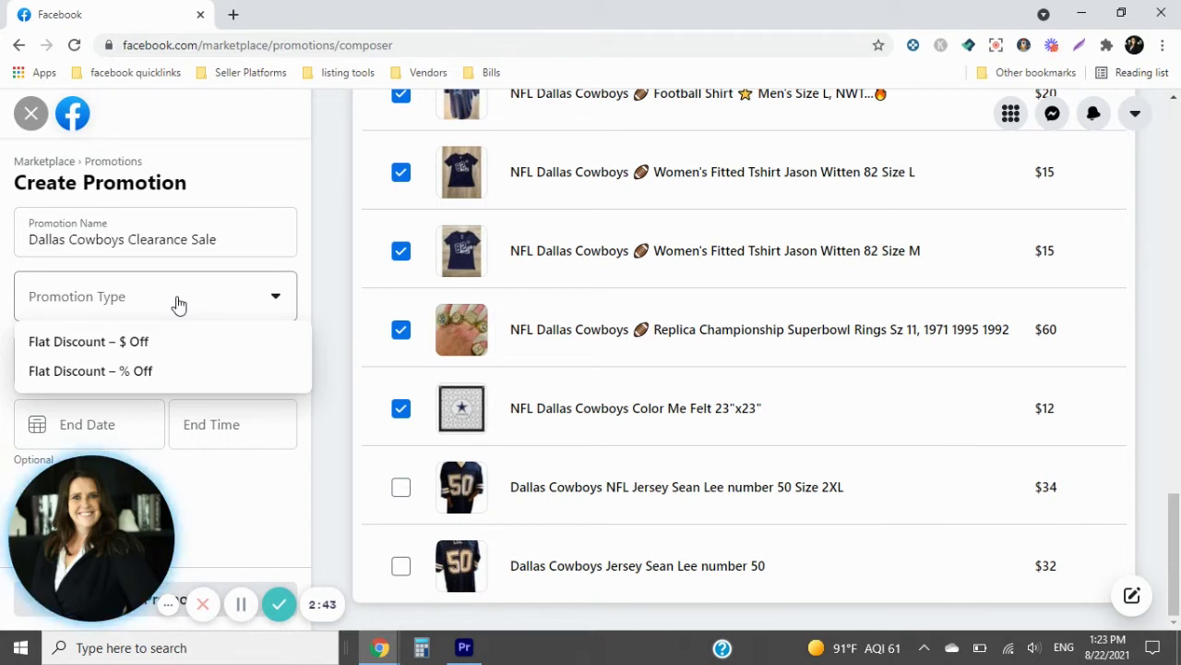
left_click(125, 369)
left_click(121, 365)
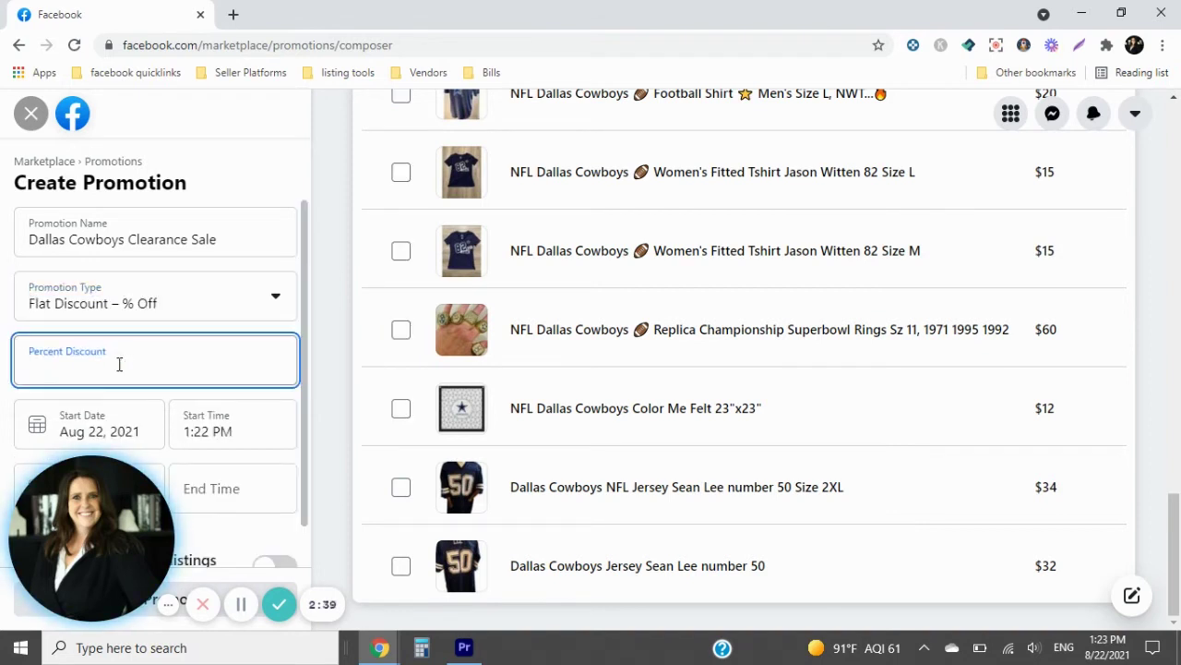
key("Tab")
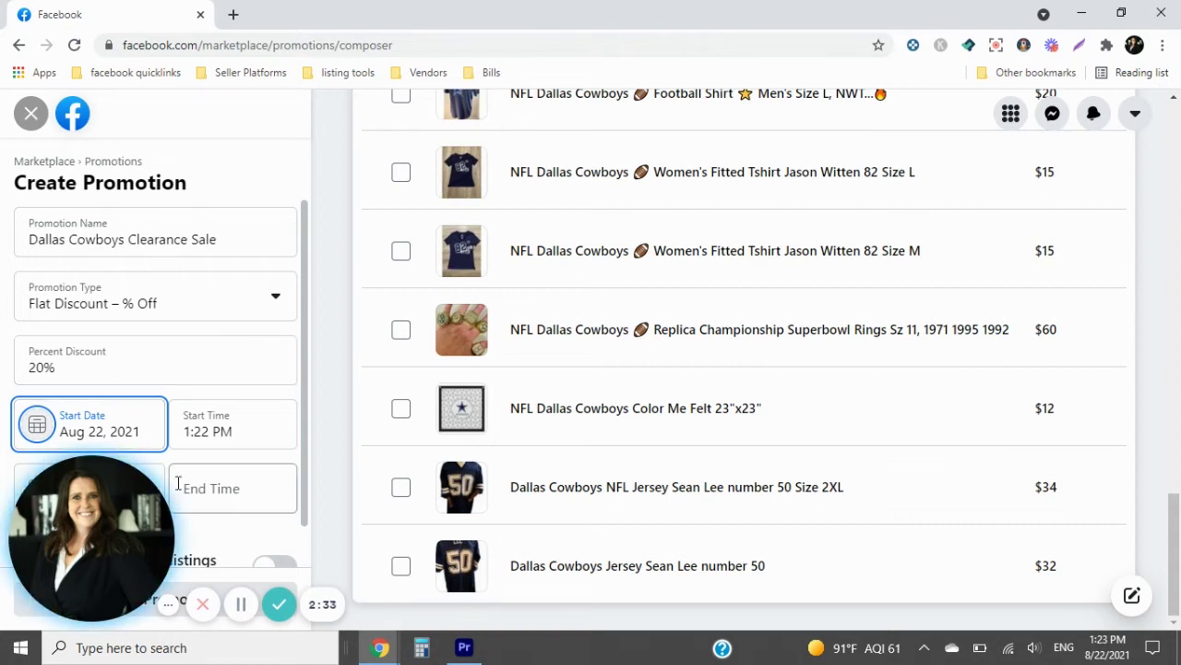
mouse_move(99, 531)
left_click_drag(100, 531, 1086, 537)
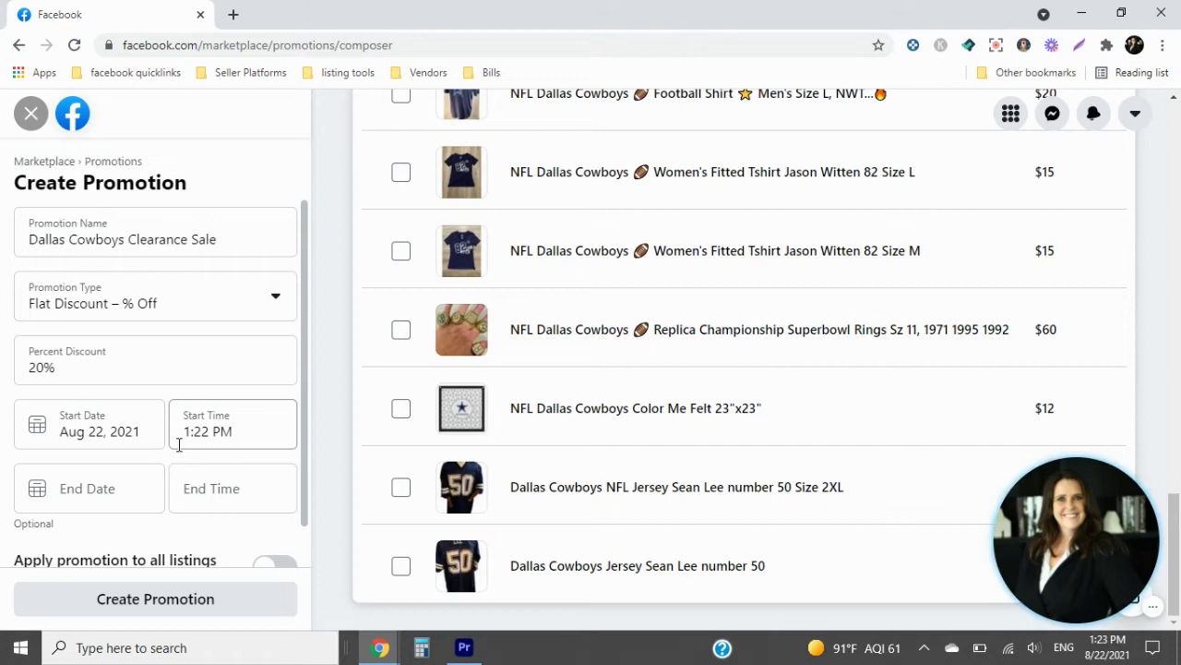
Set the end date to Aug 23 with an 11:45 PM end time, then attempt Create Promotion.
left_click(104, 492)
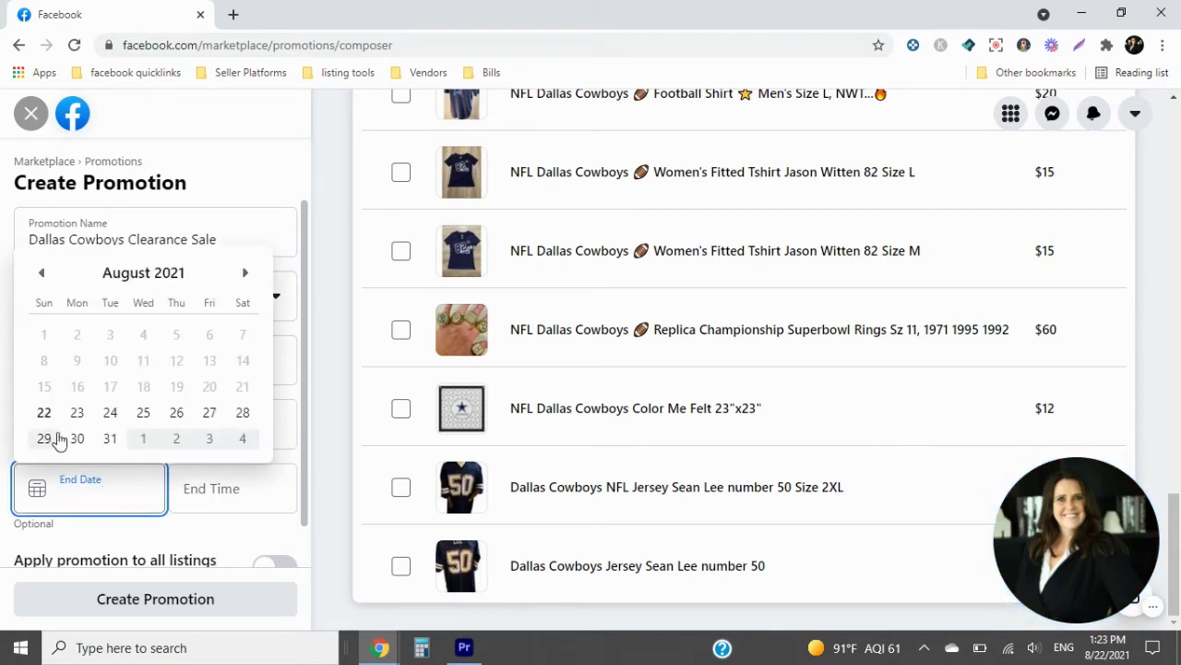
left_click(77, 413)
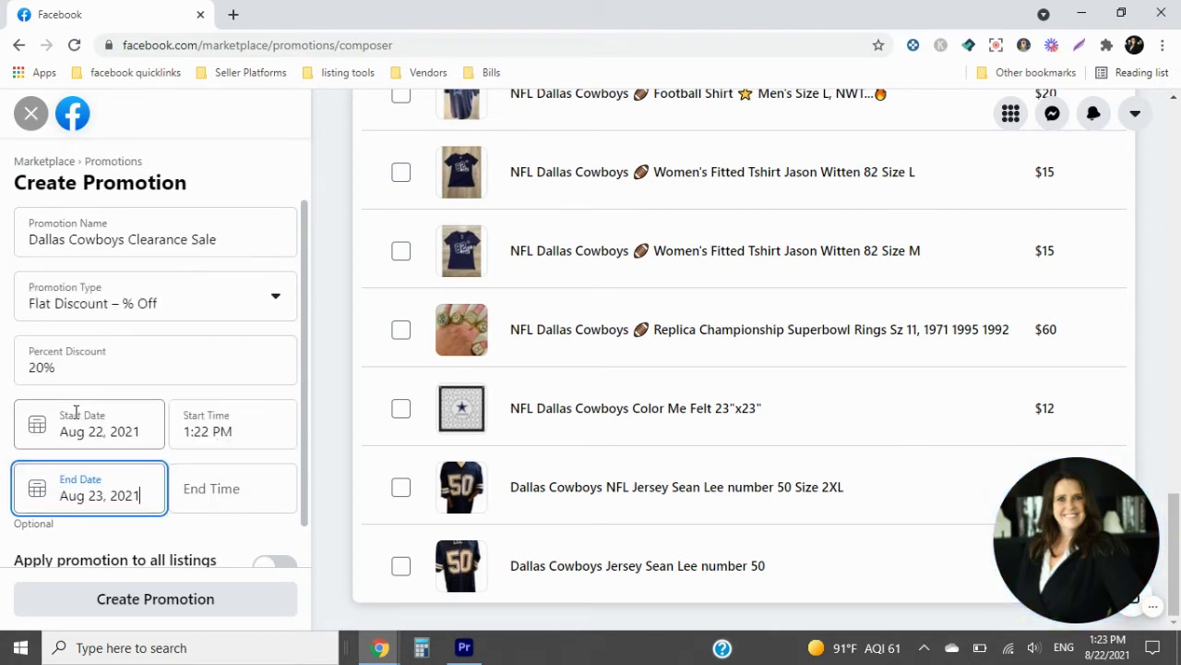
left_click(213, 492)
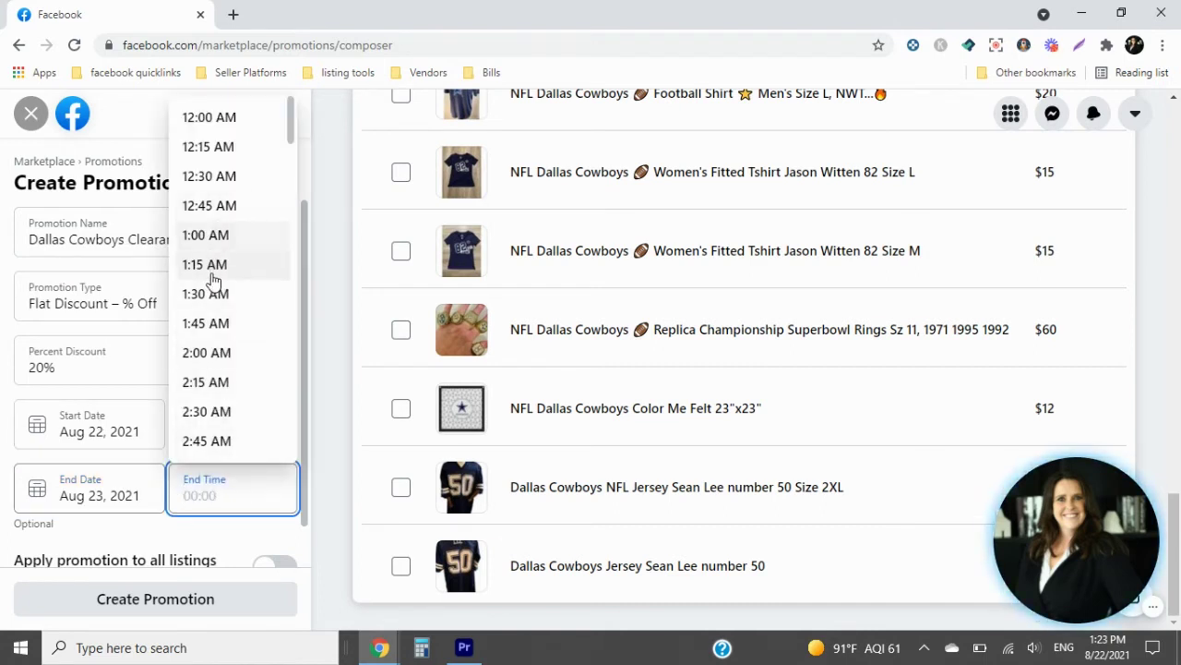
scroll(217, 392, "down", 4)
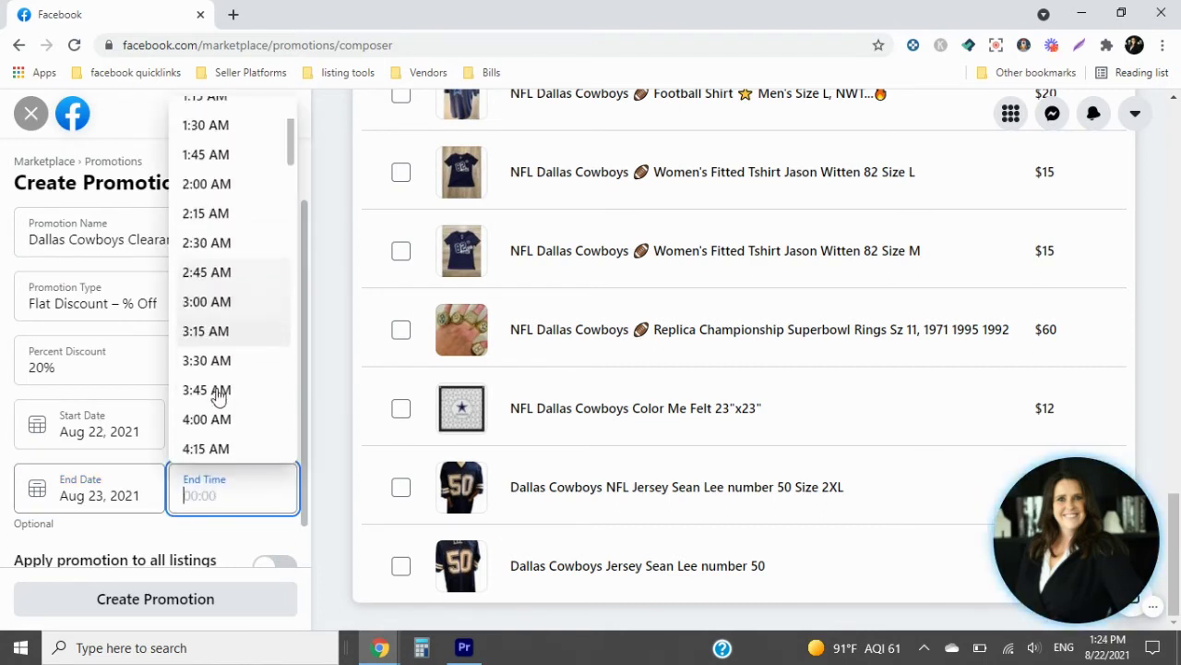
scroll(218, 397, "down", 6)
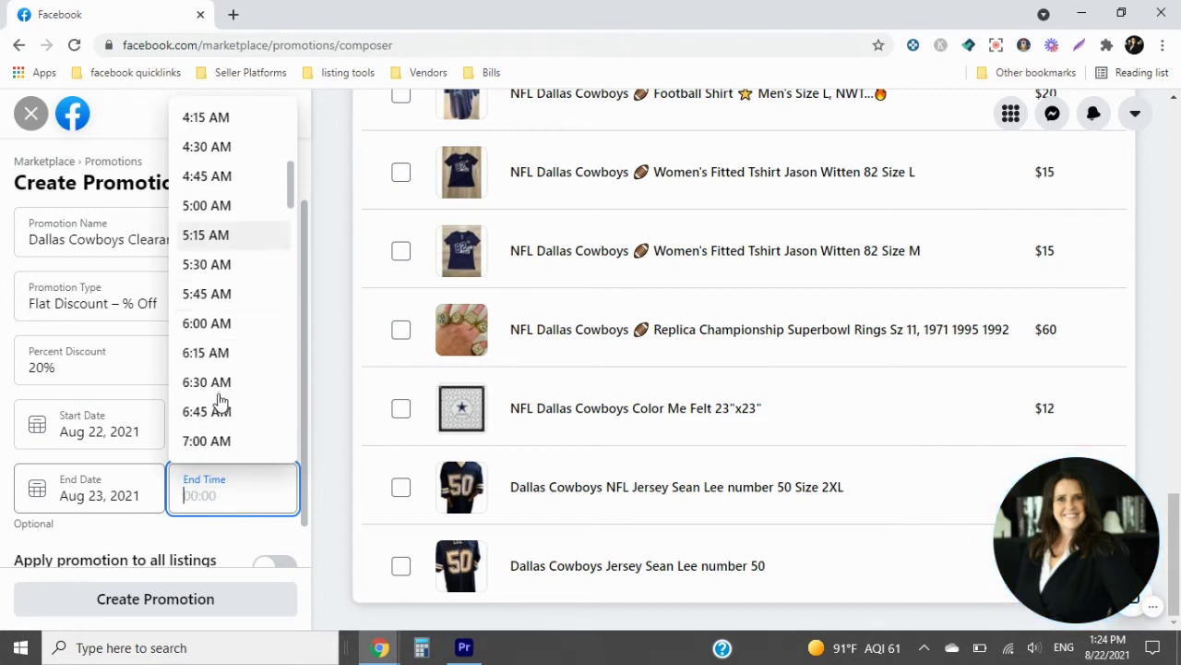
scroll(228, 397, "up", 2)
scroll(228, 397, "up", 8)
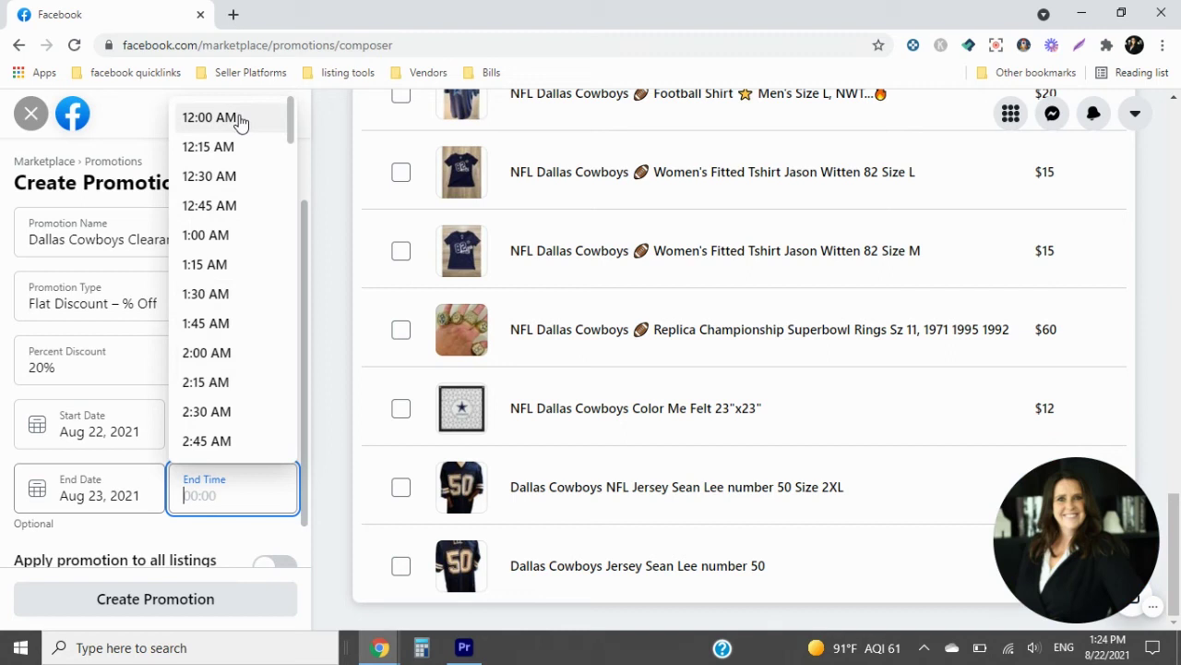
left_click(212, 118)
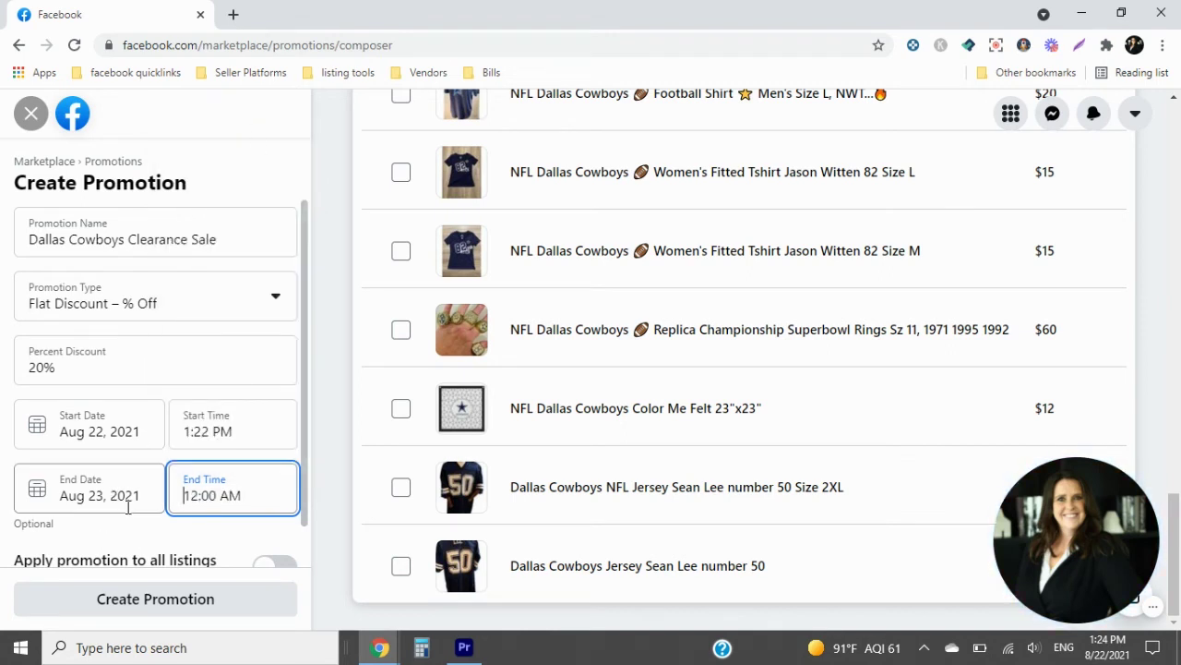
key("Up")
left_click(224, 600)
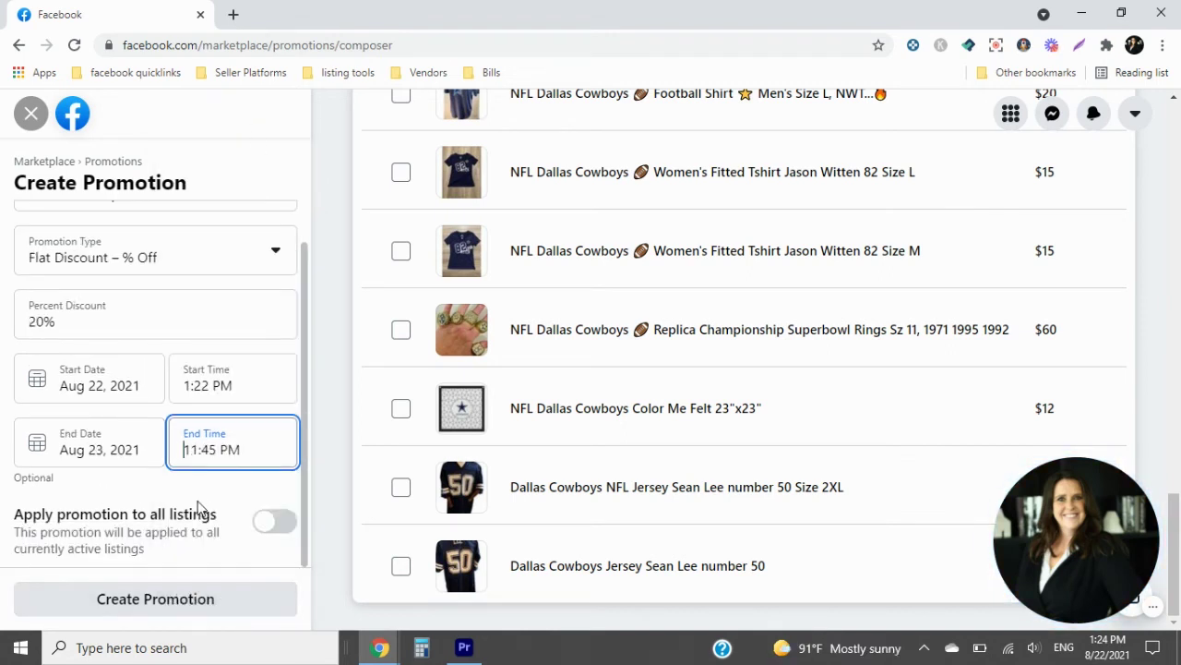
key("Tab")
key("Tab")
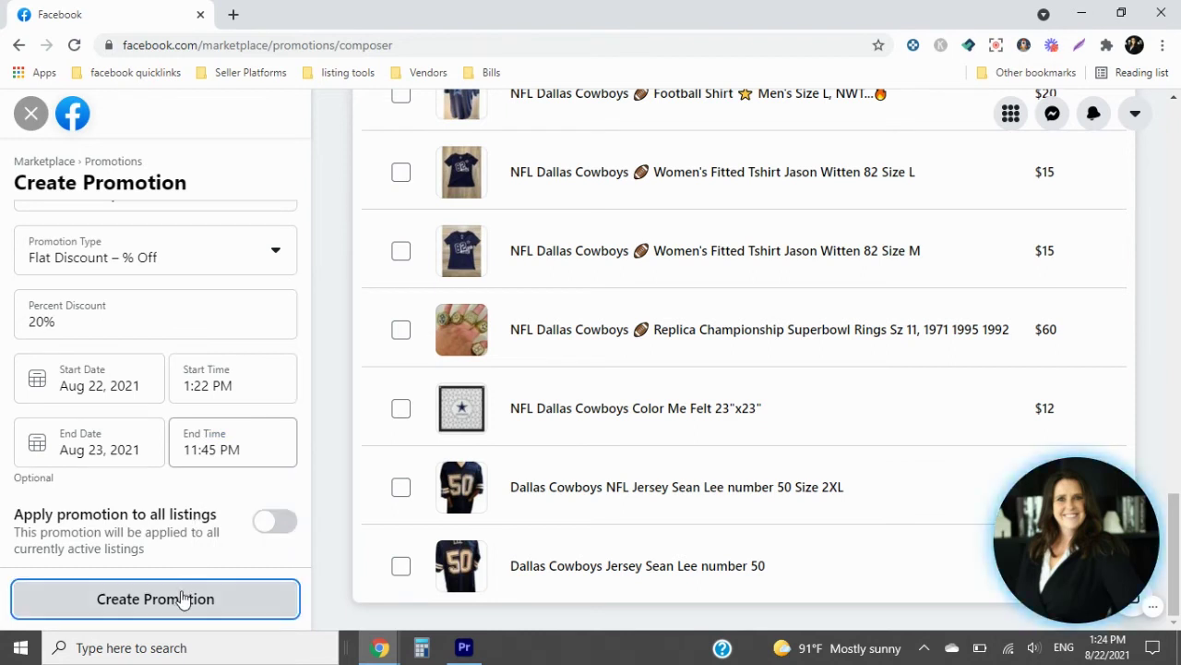
left_click(183, 599)
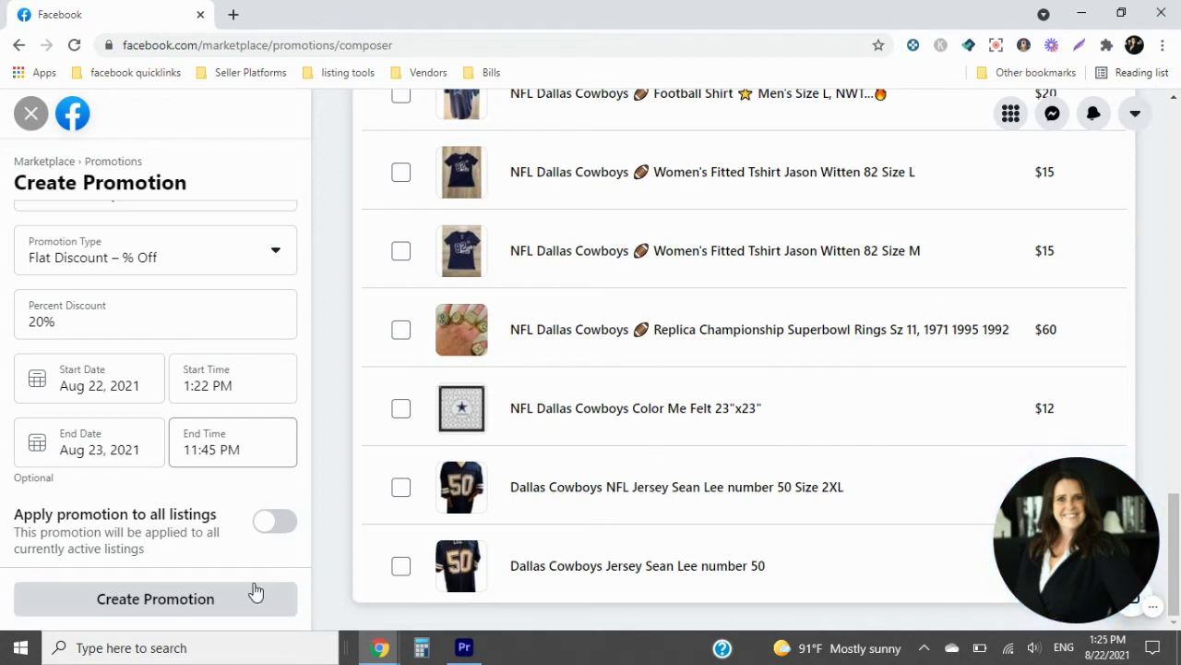
Select all cowboys listings via select-all, then toggle the Lucky Cowgirl Quilt Pattern.
scroll(298, 469, "up", 2)
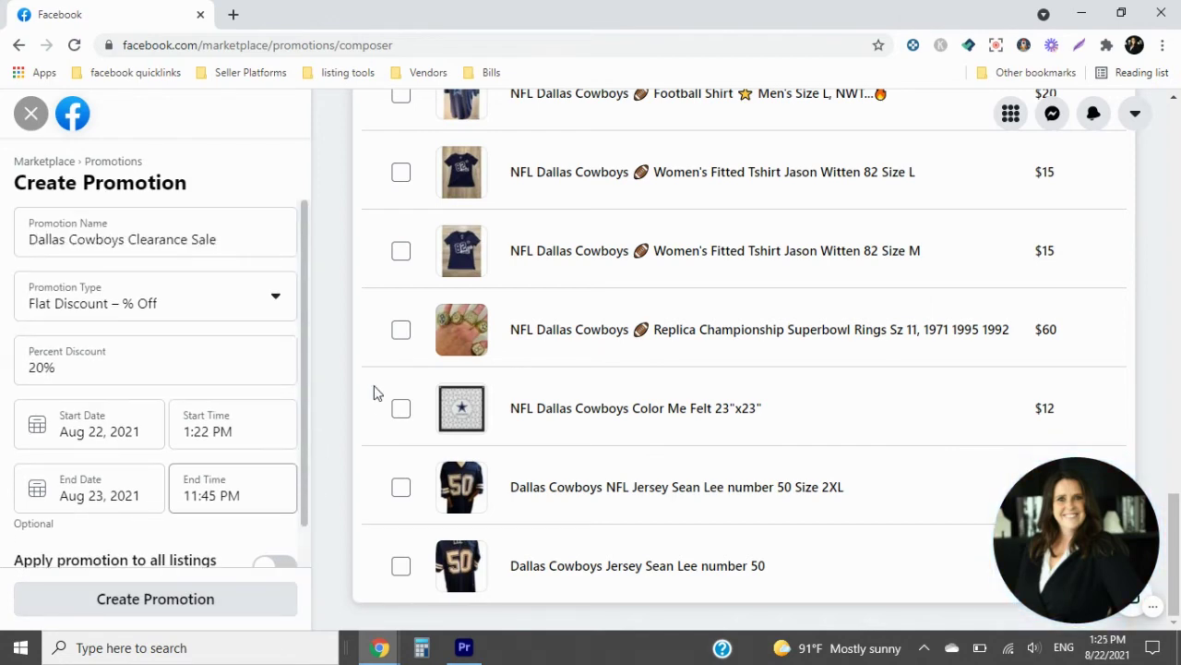
scroll(378, 391, "up", 5)
scroll(384, 383, "up", 10)
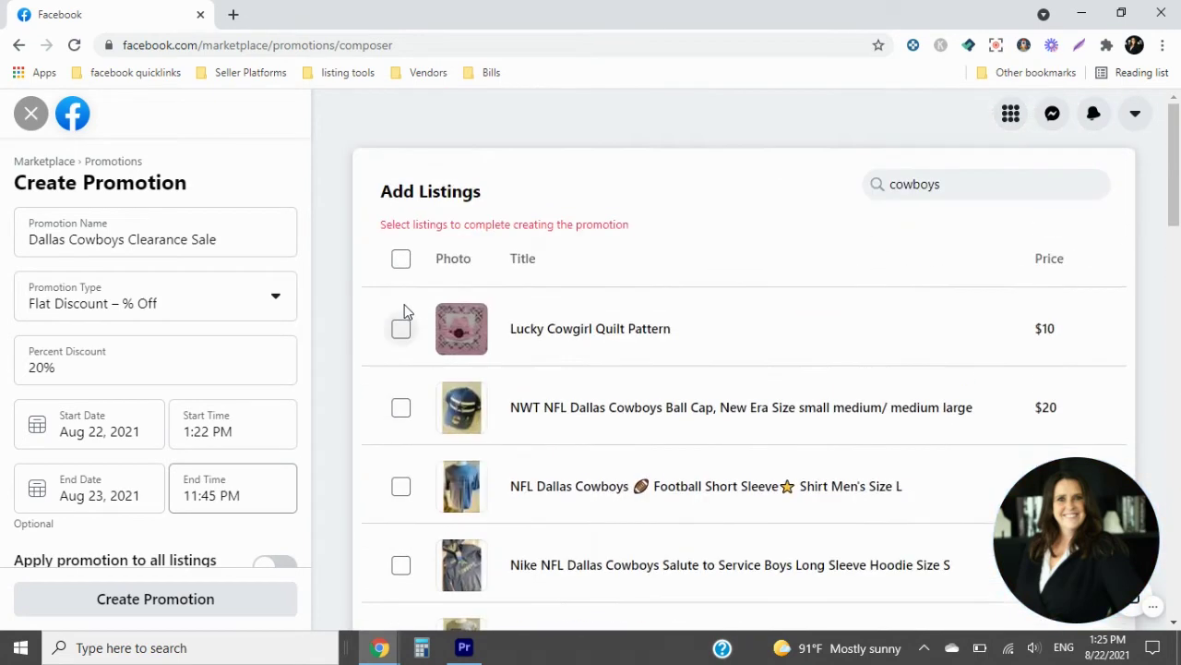
left_click(401, 262)
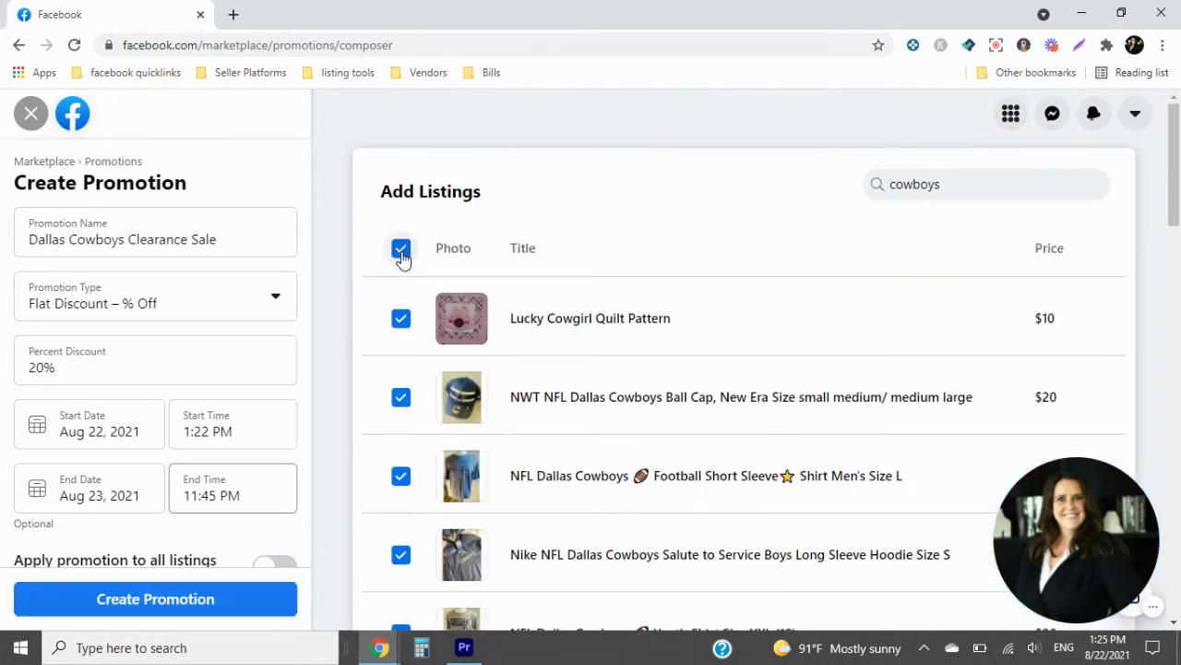
left_click(400, 323)
scroll(438, 397, "down", 15)
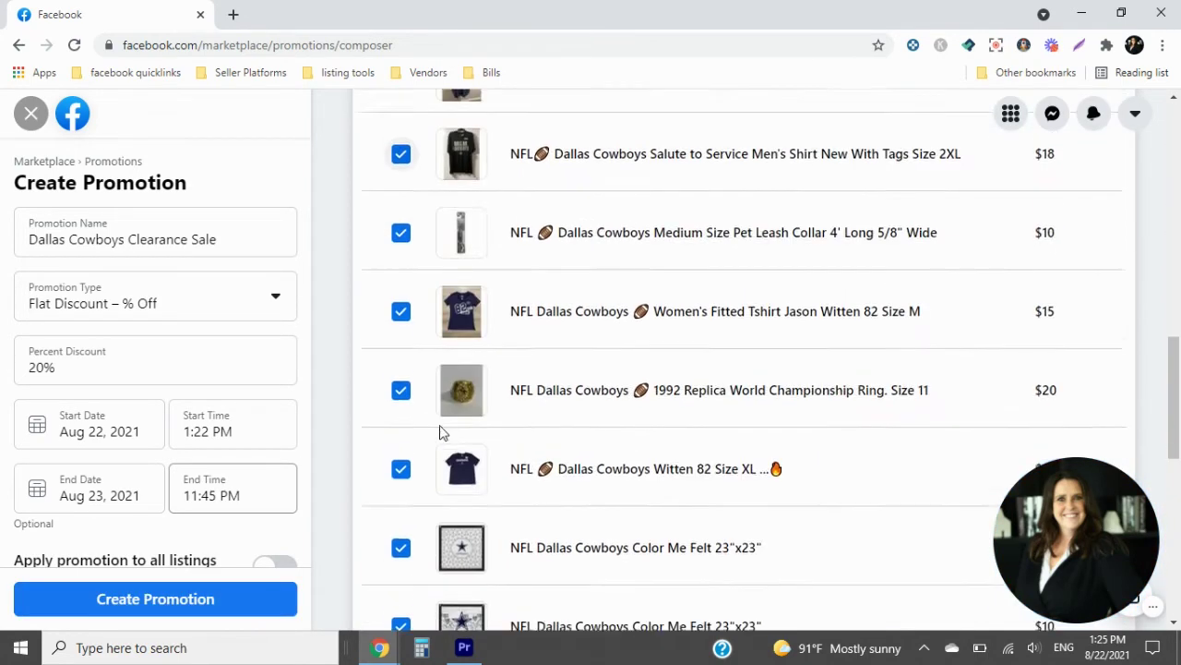
scroll(424, 466, "down", 2)
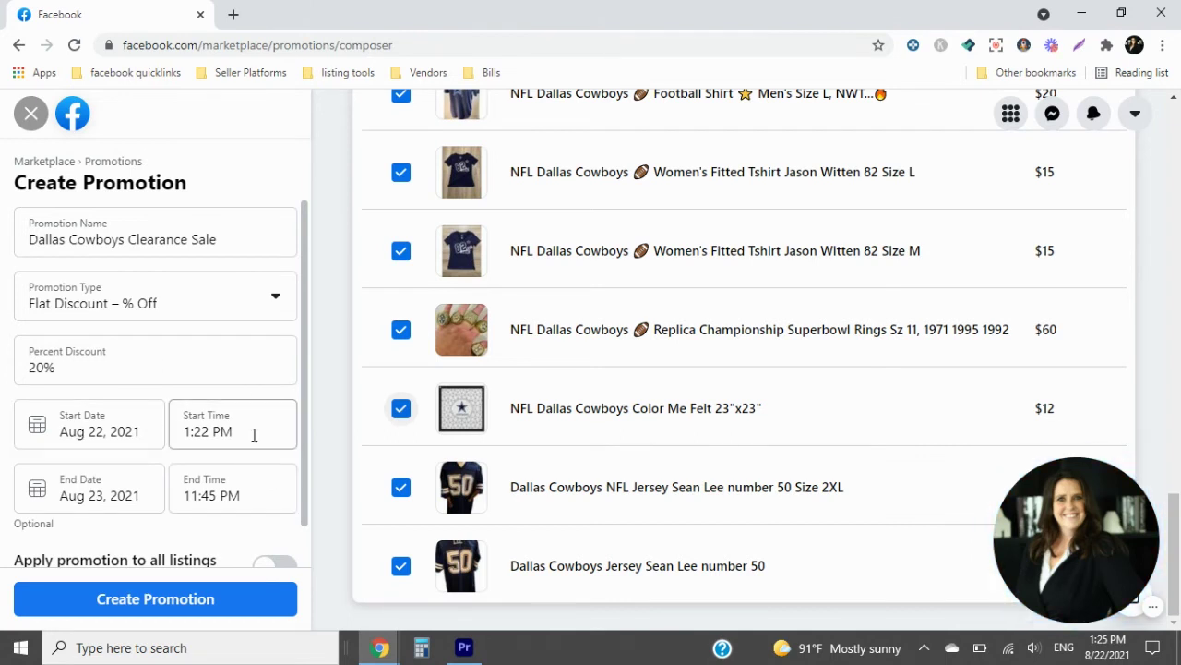
Change the start time from 1:22 PM to 1:30 PM and submit the promotion.
left_click(214, 435)
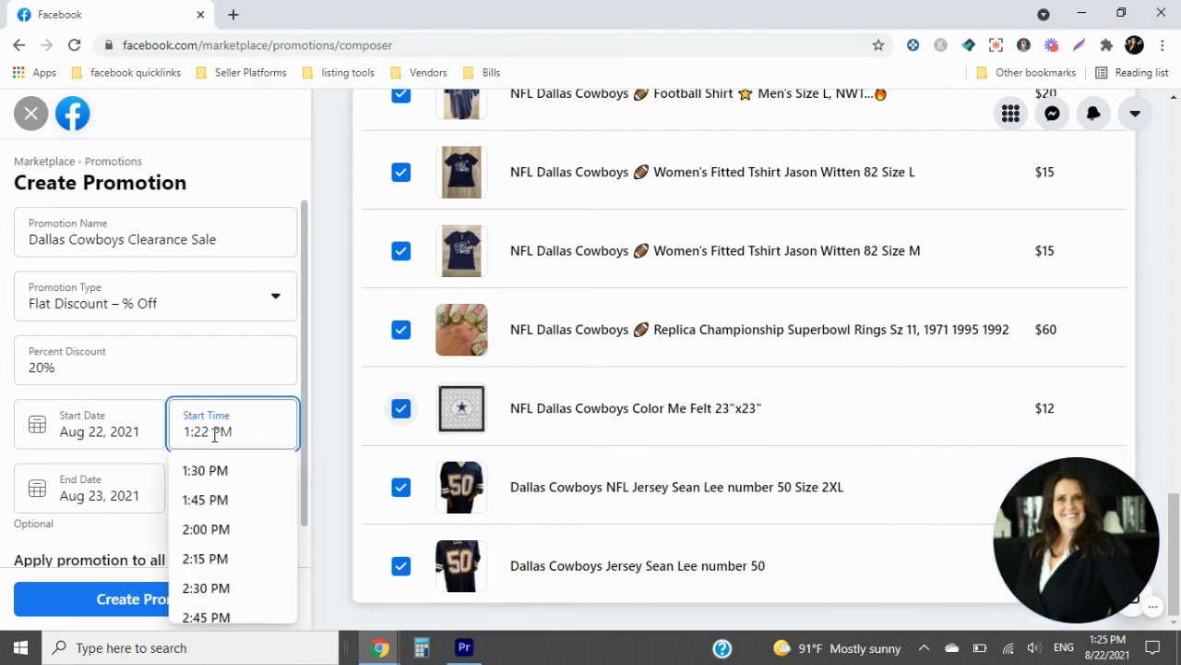
left_click(215, 434)
key("BackSpace")
key("BackSpace")
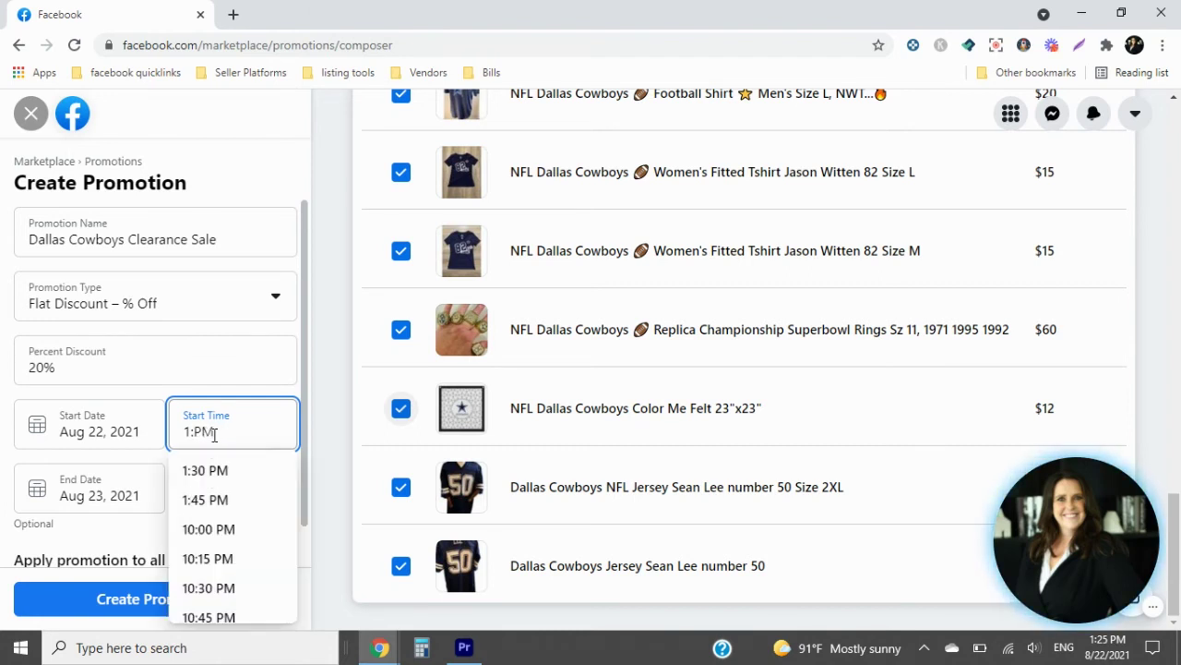
type("30")
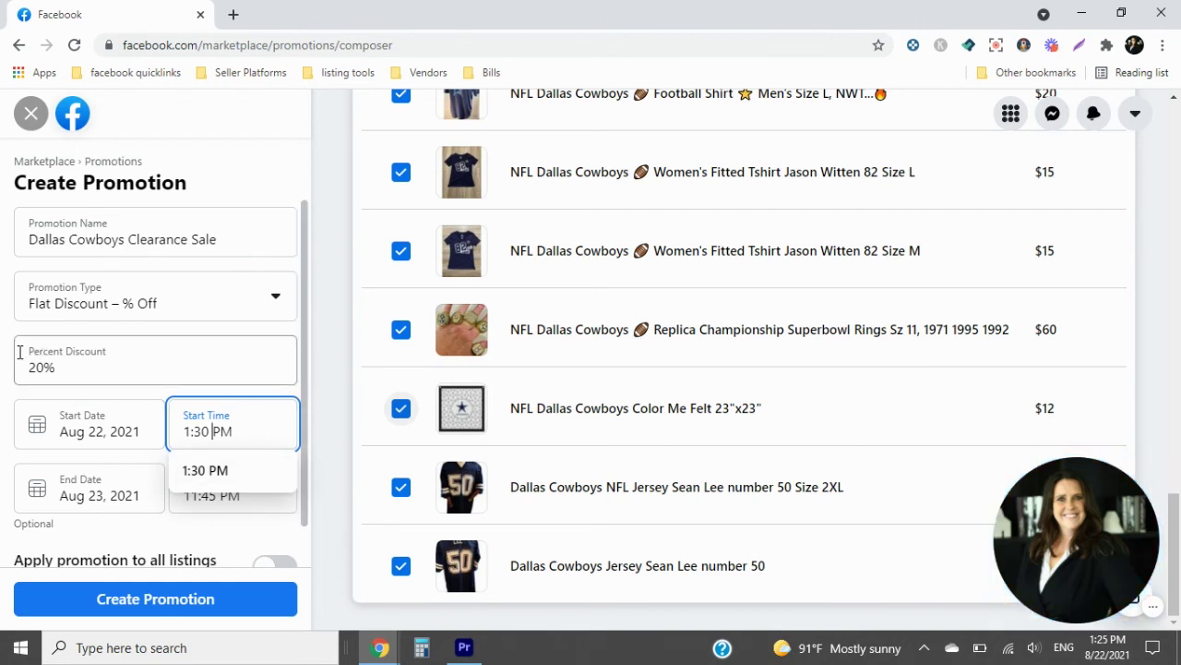
left_click(175, 601)
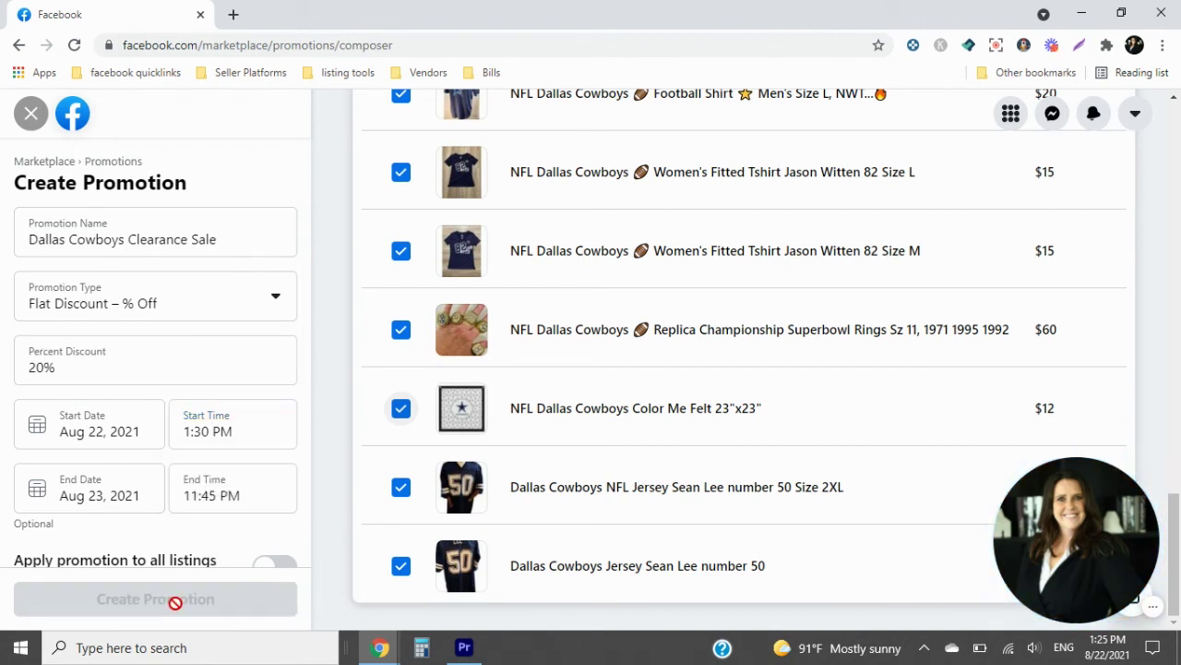